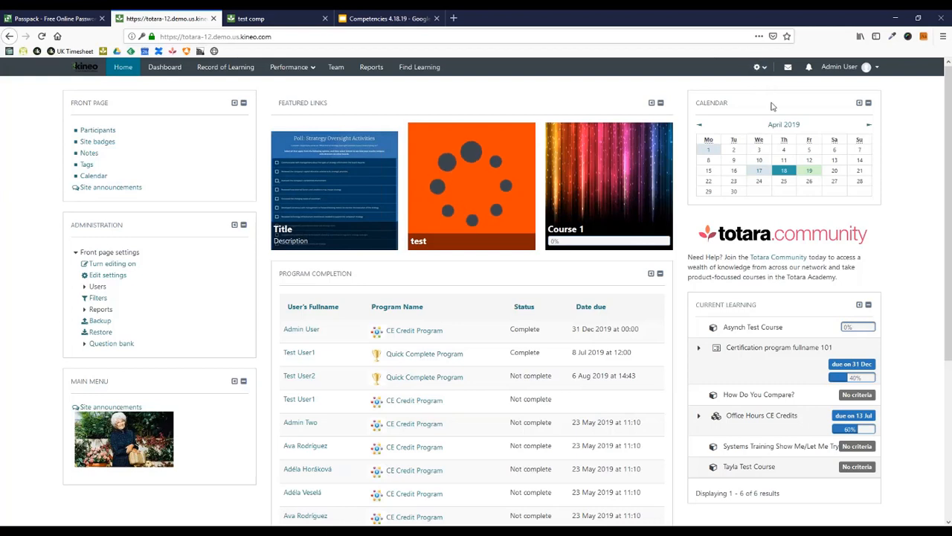
# - Open the Krusty Krab framework from the site's competency administration and review its competency hierarchy
pyautogui.click(759, 68)
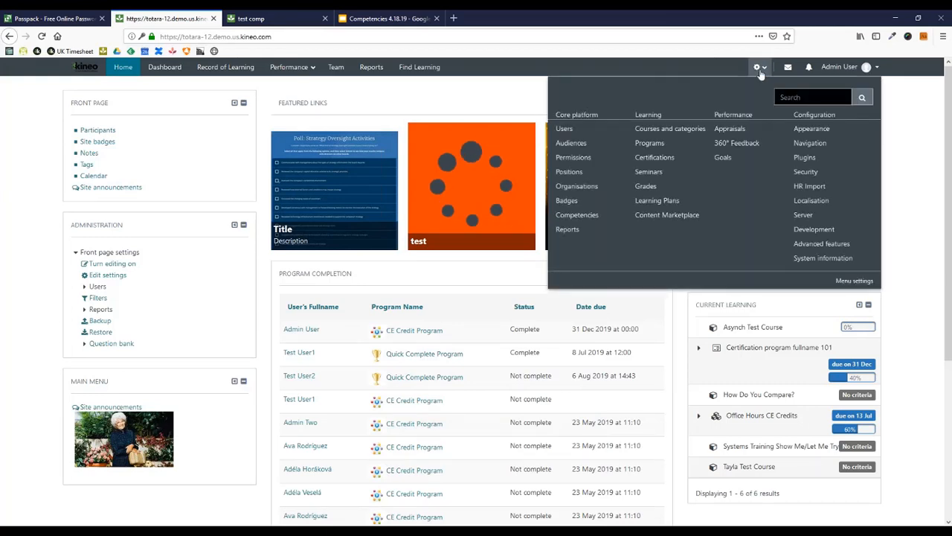
pyautogui.click(589, 218)
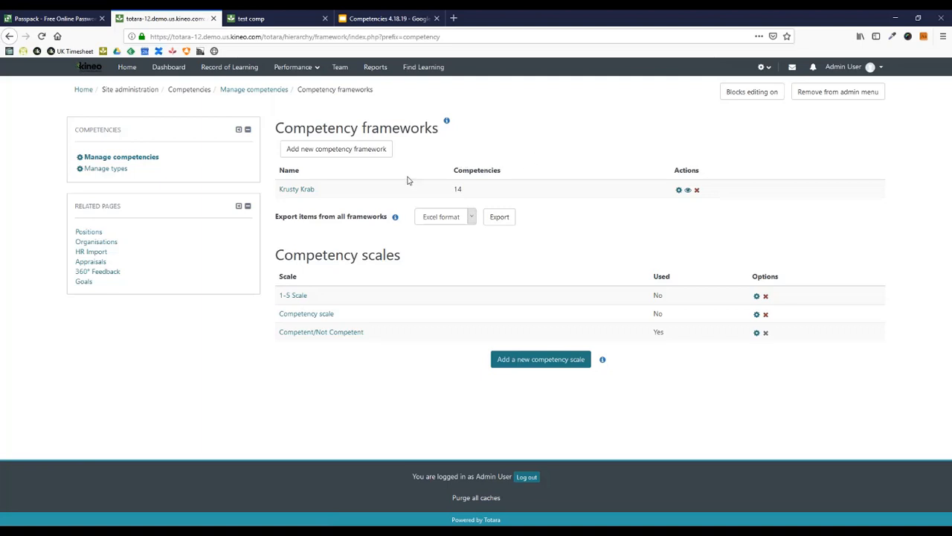
pyautogui.click(305, 192)
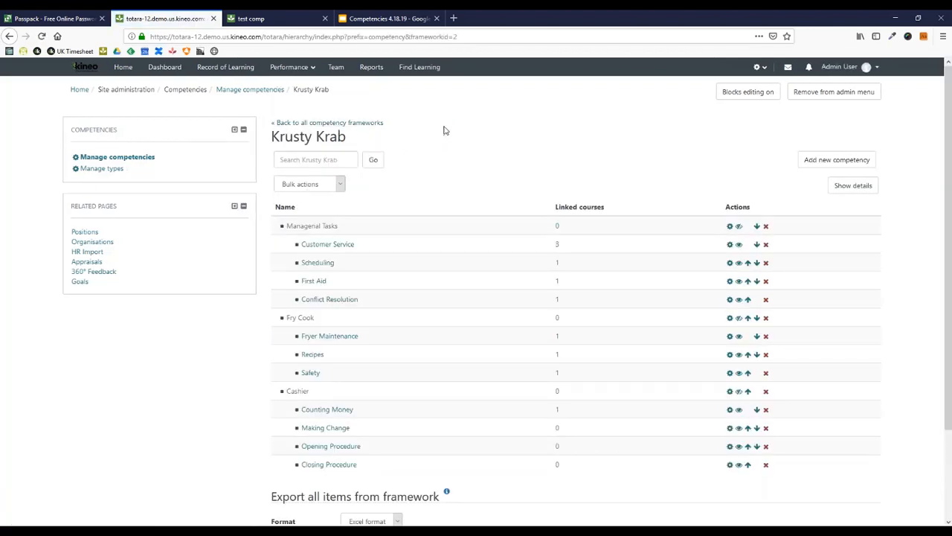
pyautogui.scroll(-1, 452, 136)
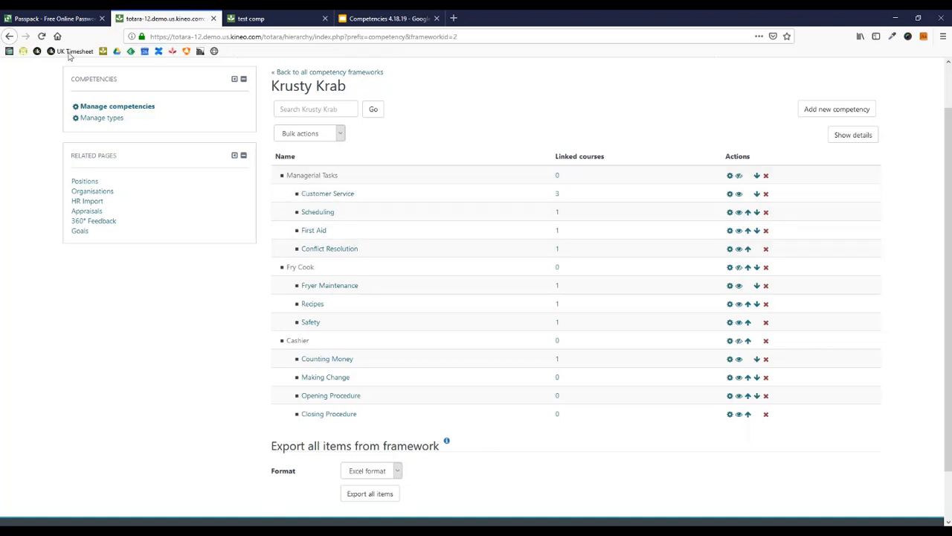
# - View the values of the 1-5 Scale from the competency frameworks page, and return to that page
pyautogui.click(9, 36)
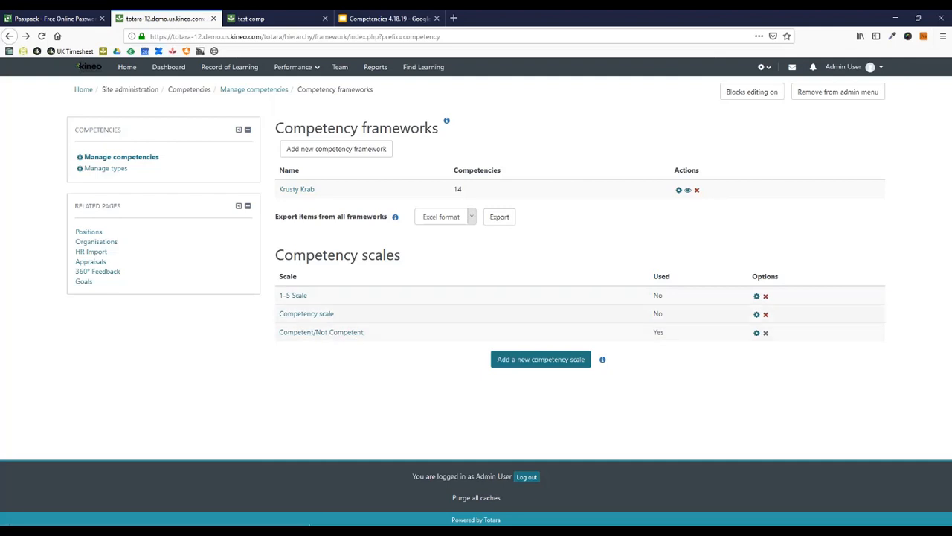
pyautogui.click(293, 295)
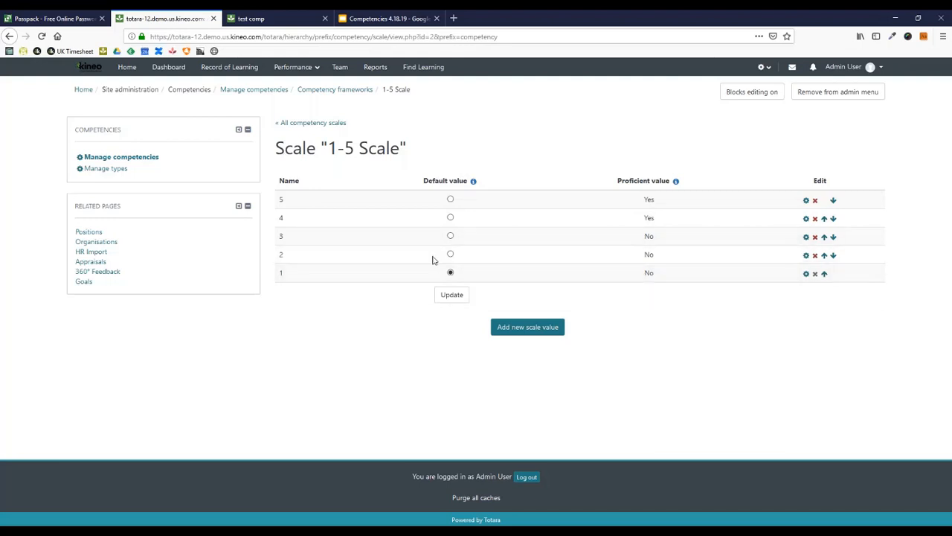
pyautogui.click(10, 38)
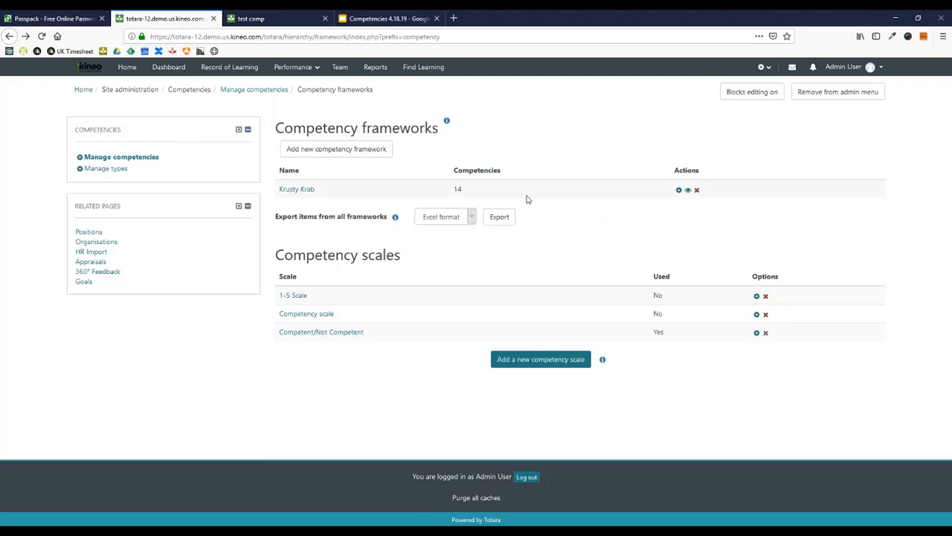
# - Start a new competency in the Krusty Krab framework with Cashier as its parent
pyautogui.click(303, 193)
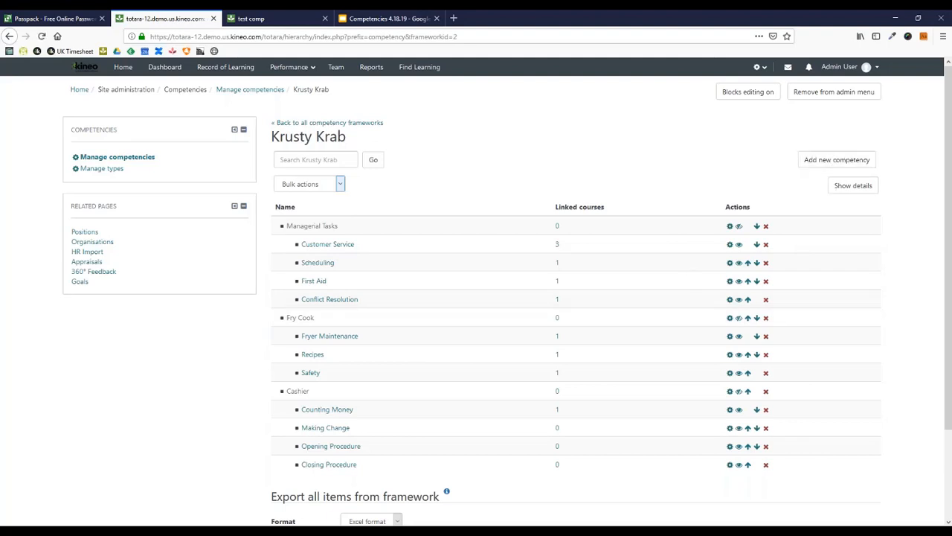
pyautogui.click(822, 165)
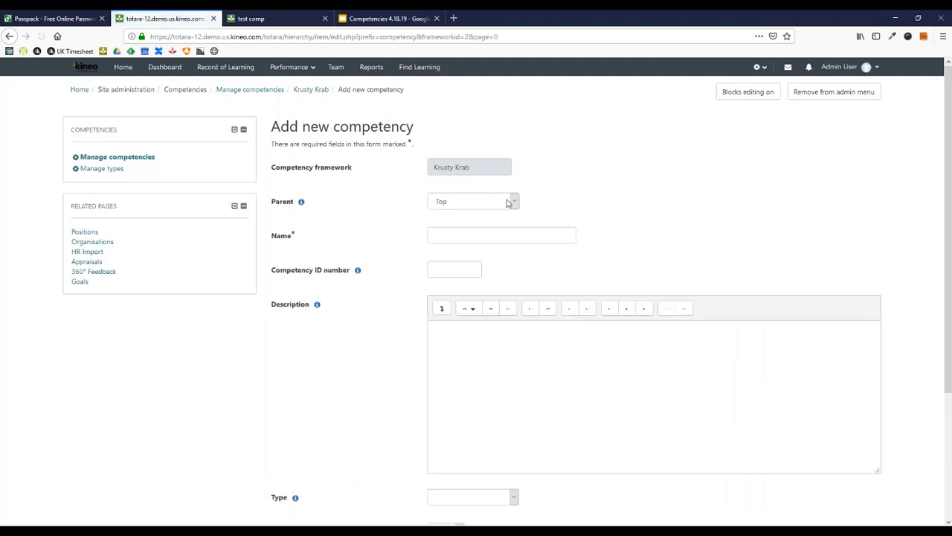
pyautogui.click(511, 201)
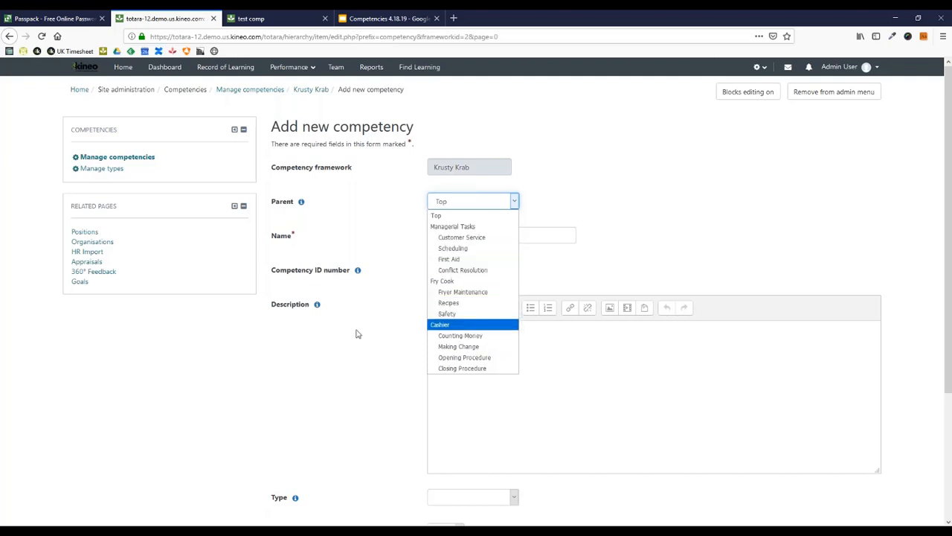
pyautogui.click(458, 329)
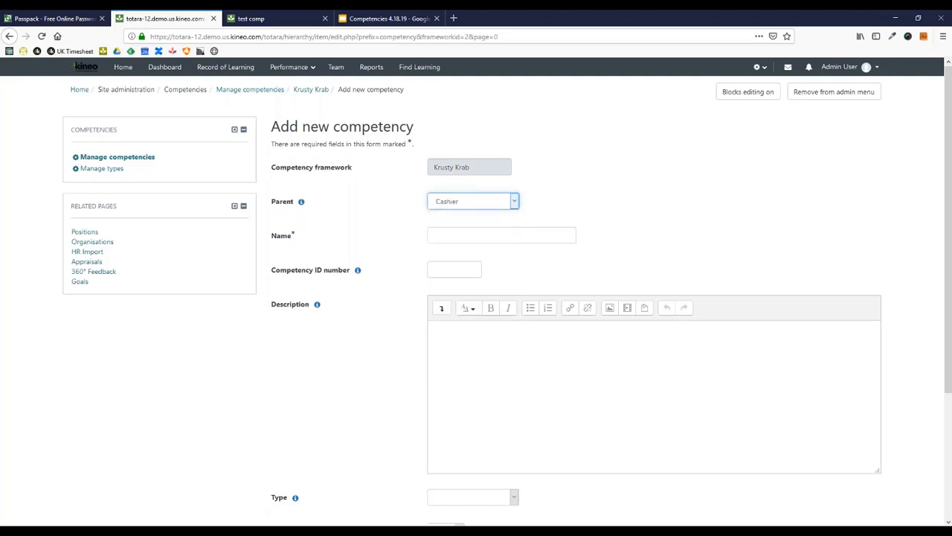
# - Name the new competency "Anti-Robbery Skills"
pyautogui.click(476, 238)
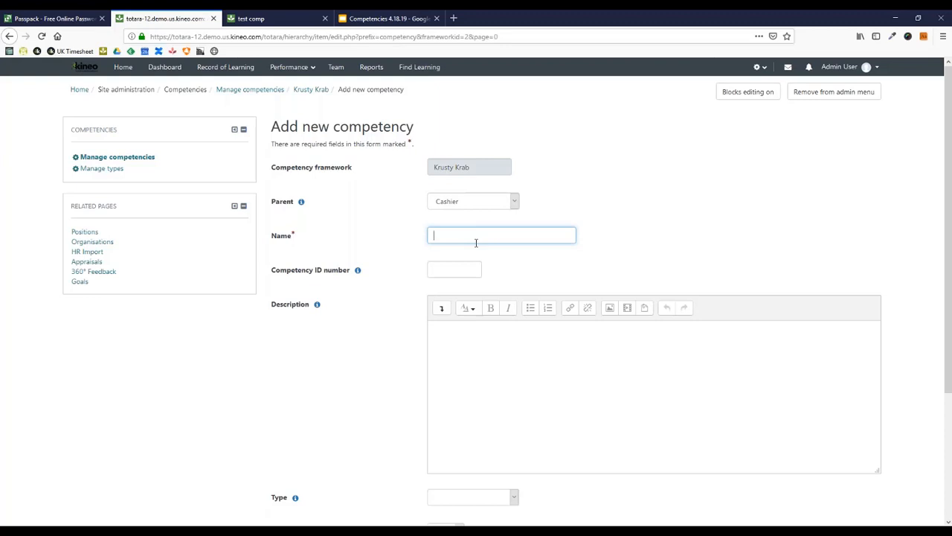
pyautogui.write('Rbb')
pyautogui.press('BackSpace')
pyautogui.press('BackSpace')
pyautogui.press('BackSpace')
pyautogui.press('BackSpace')
pyautogui.press('BackSpace')
pyautogui.press('BackSpace')
pyautogui.press('BackSpace')
pyautogui.press('BackSpace')
pyautogui.write('Anti-Robbery Skills')
pyautogui.press('BackSpace')
pyautogui.write('s')
# - Set the new competency's type to Krusty Krab Employee
pyautogui.scroll(-2, 476, 242)
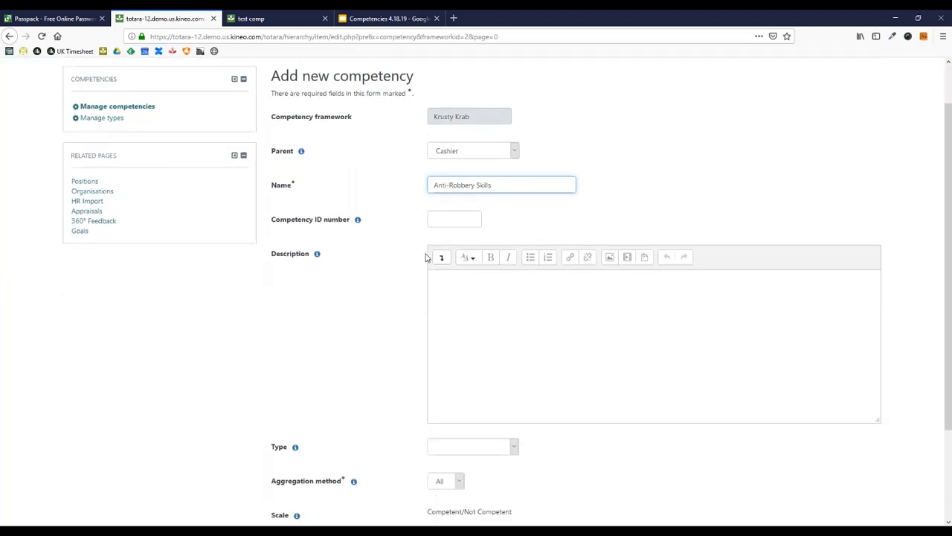
pyautogui.scroll(-1, 425, 257)
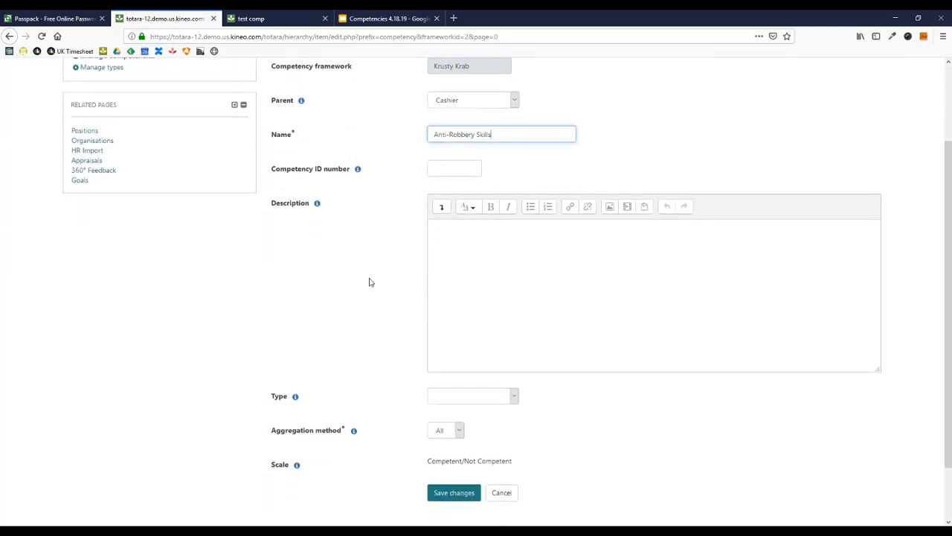
pyautogui.scroll(-2, 418, 305)
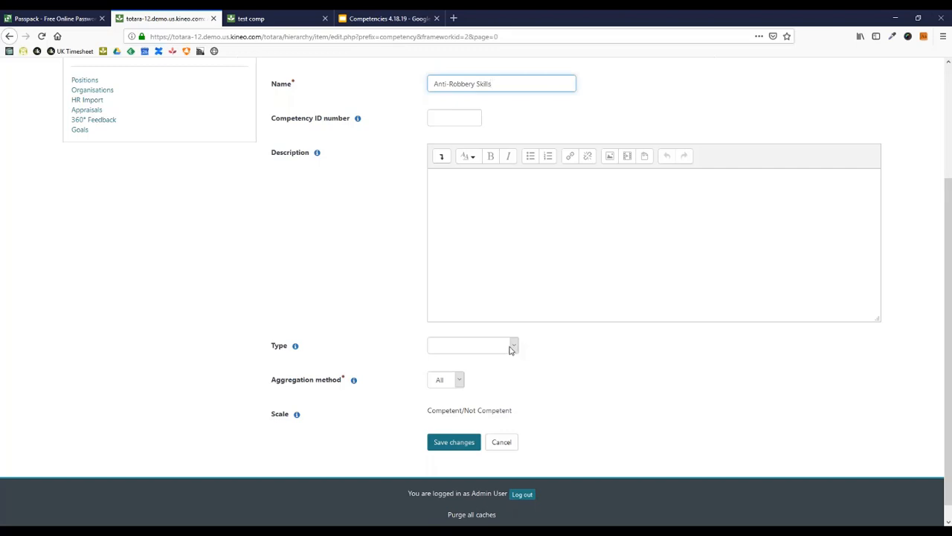
pyautogui.click(510, 350)
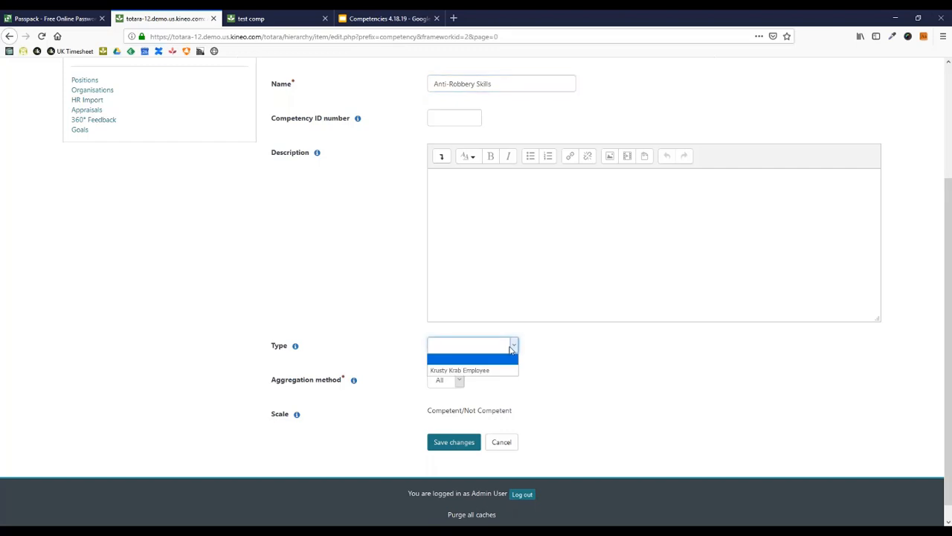
pyautogui.click(476, 371)
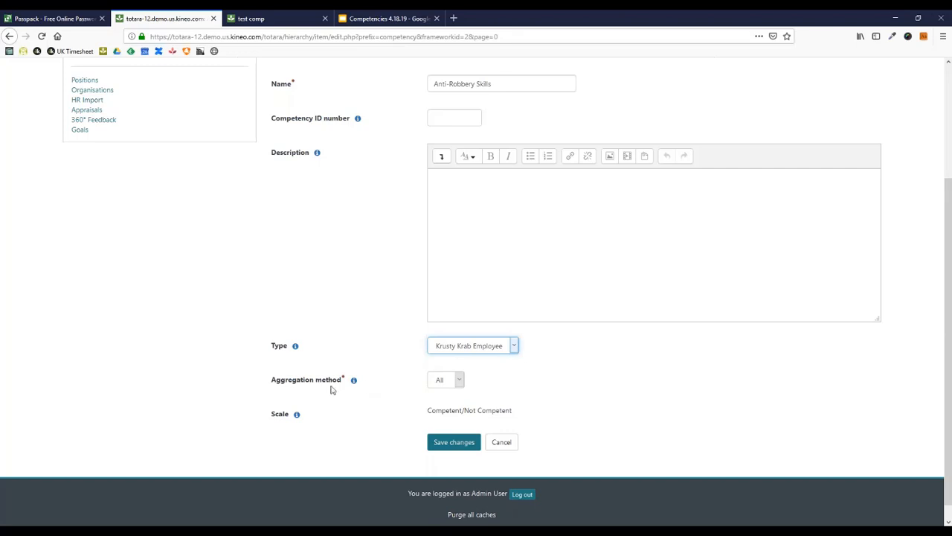
# - Read the help on the aggregation method and check the scale assigned to the new competency
pyautogui.click(354, 381)
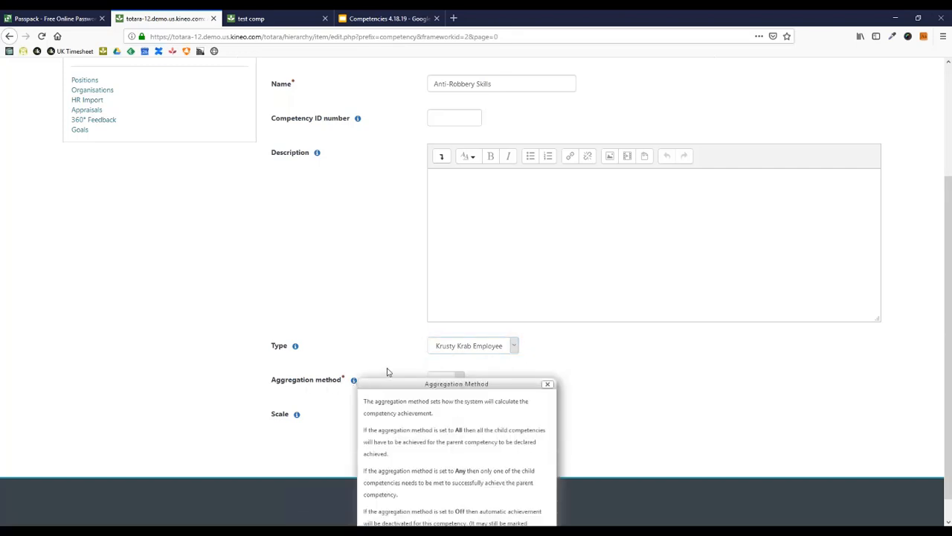
pyautogui.scroll(-1, 387, 372)
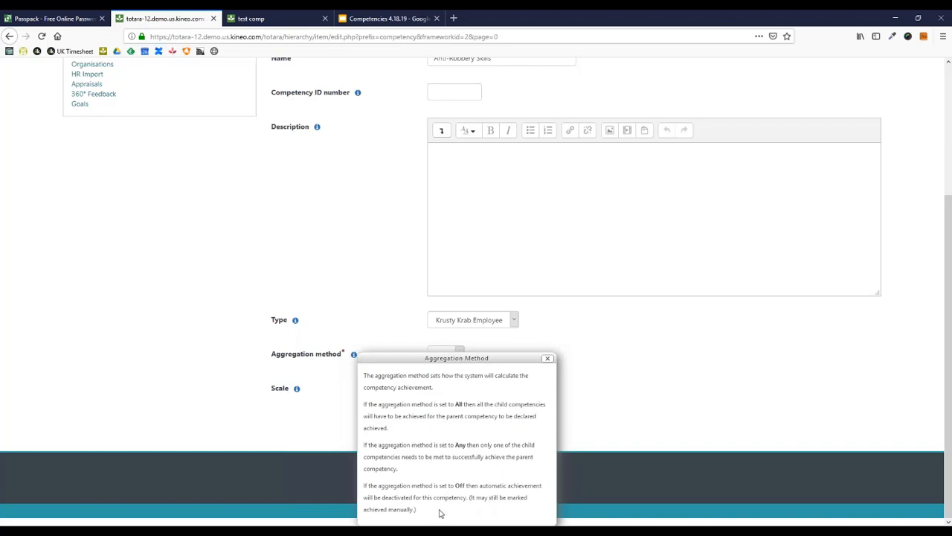
pyautogui.click(642, 337)
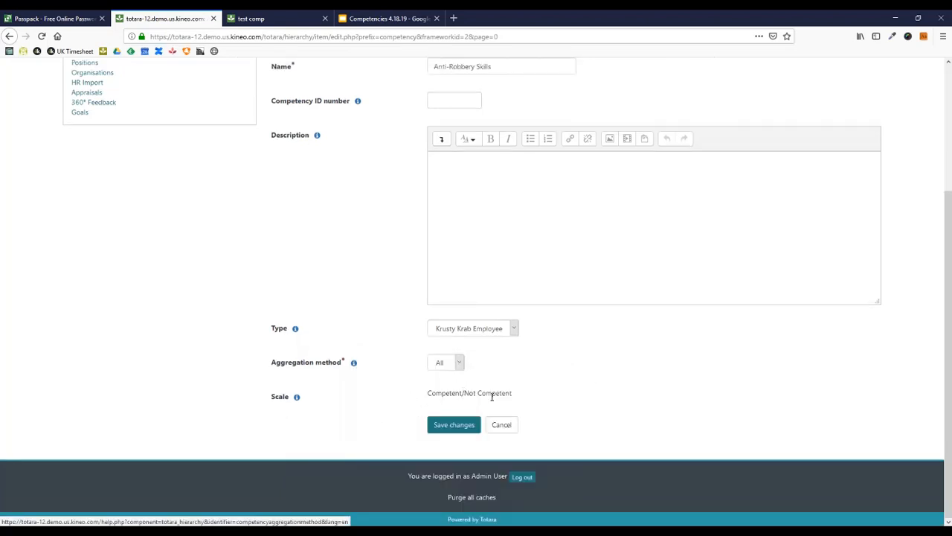
pyautogui.moveTo(435, 393); pyautogui.dragTo(528, 402)
pyautogui.click(526, 407)
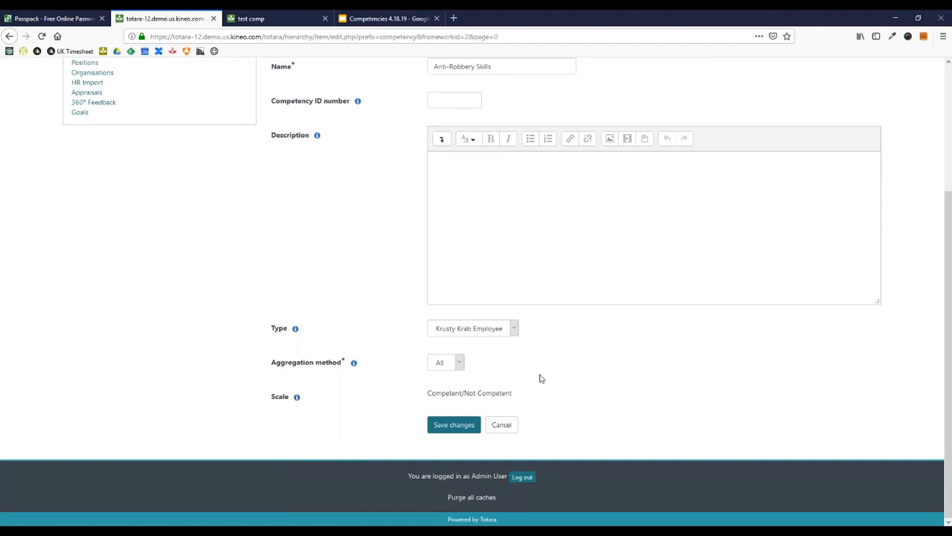
# - Save the new competency and review its name and Related Competencies section on the details page
pyautogui.click(436, 425)
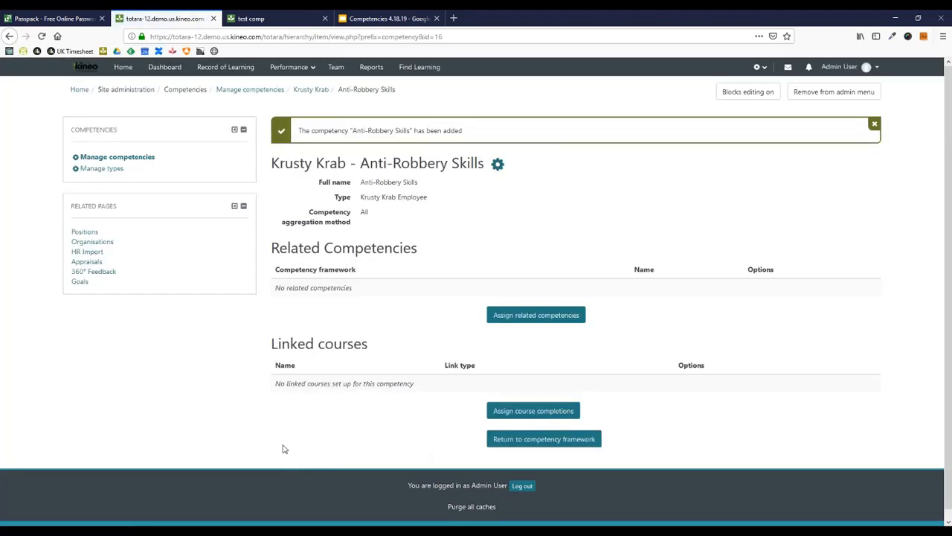
pyautogui.moveTo(284, 163); pyautogui.dragTo(484, 170)
pyautogui.click(478, 223)
pyautogui.moveTo(356, 251); pyautogui.dragTo(376, 250)
pyautogui.click(417, 250)
pyautogui.click(372, 255)
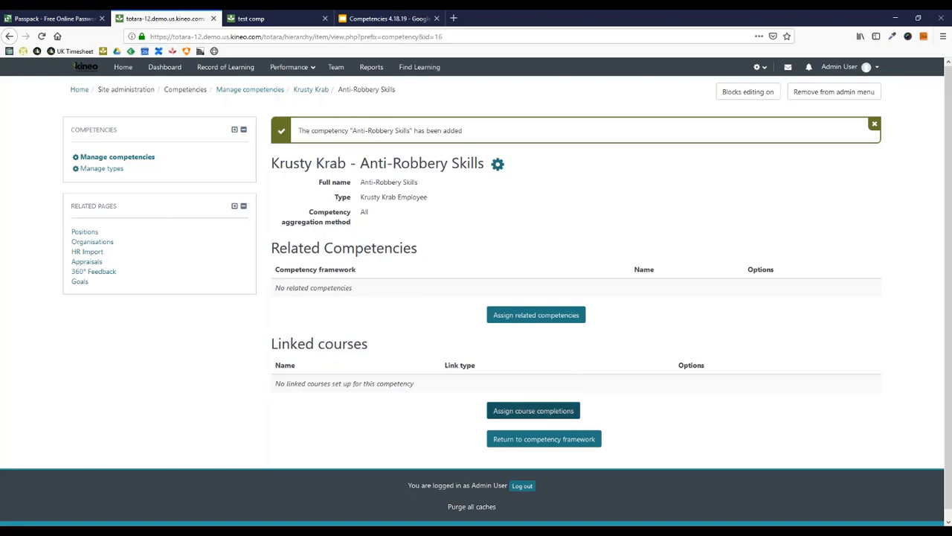
# - Link Quick Complete Course 2, Quick Complete Course 4 and Quick Complete Course 3 from Miscellaneous to the competency as course completions
pyautogui.click(533, 411)
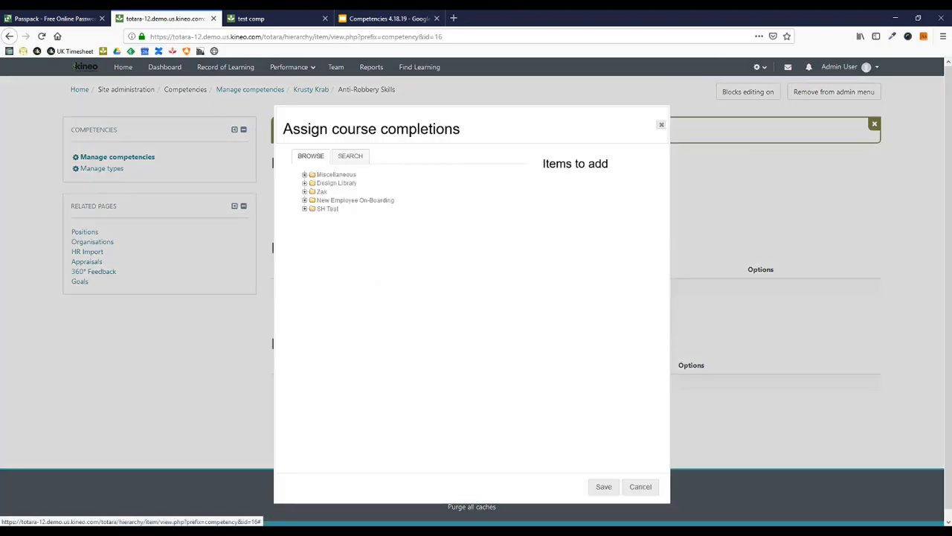
pyautogui.click(304, 175)
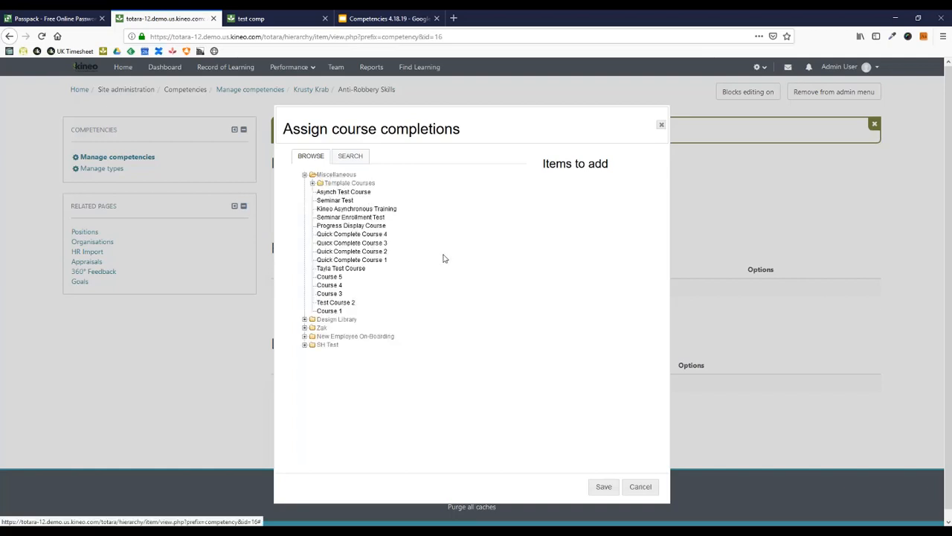
pyautogui.click(381, 253)
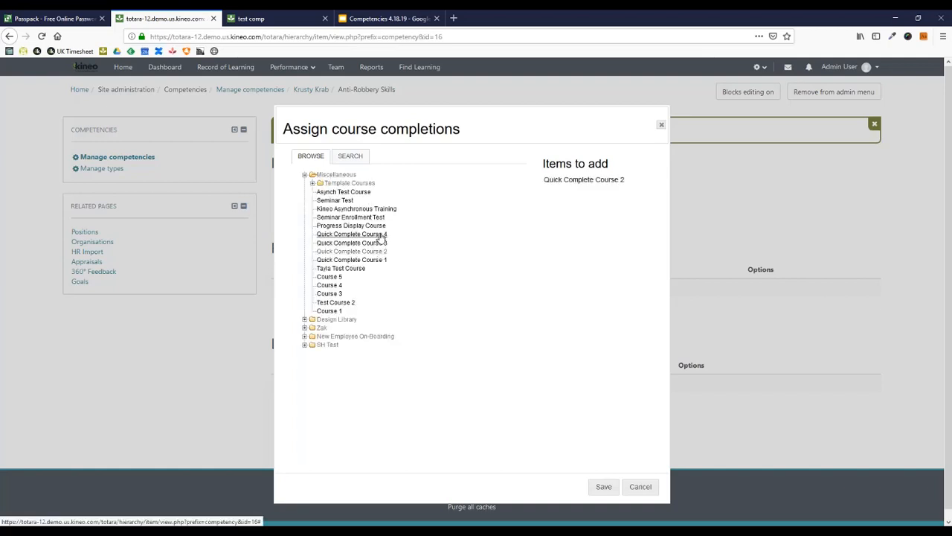
pyautogui.click(381, 235)
pyautogui.click(365, 244)
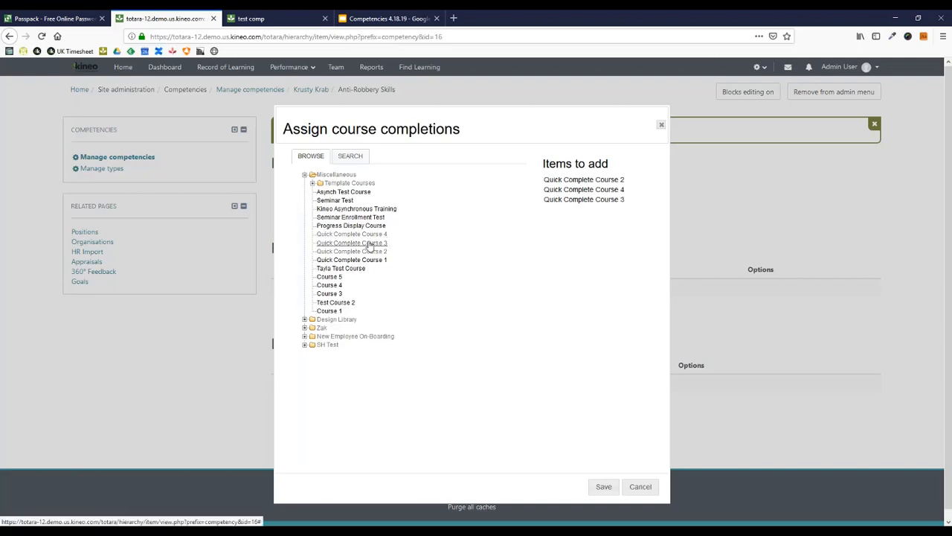
pyautogui.click(604, 487)
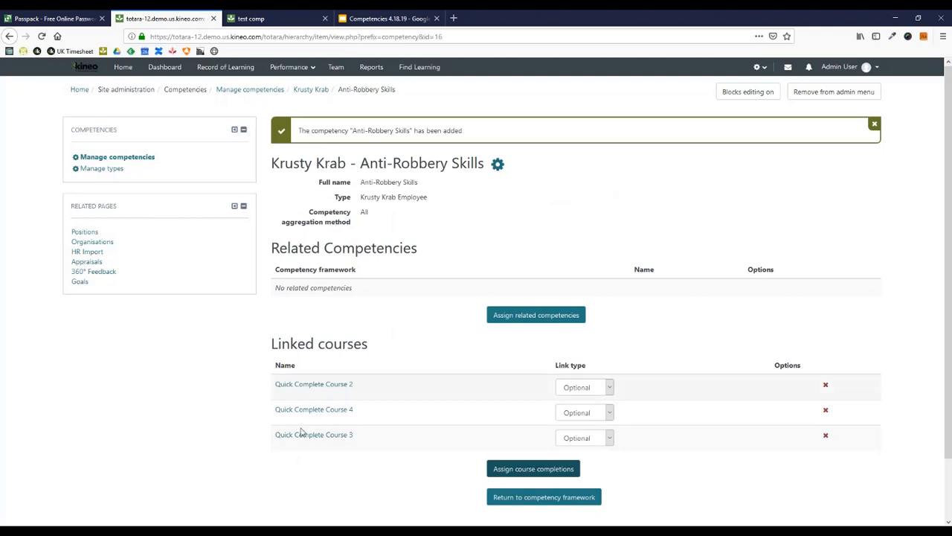
# - Examine the link type options of Quick Complete Course 2 and Quick Complete Course 4, and return to the competency framework
pyautogui.scroll(-2, 399, 359)
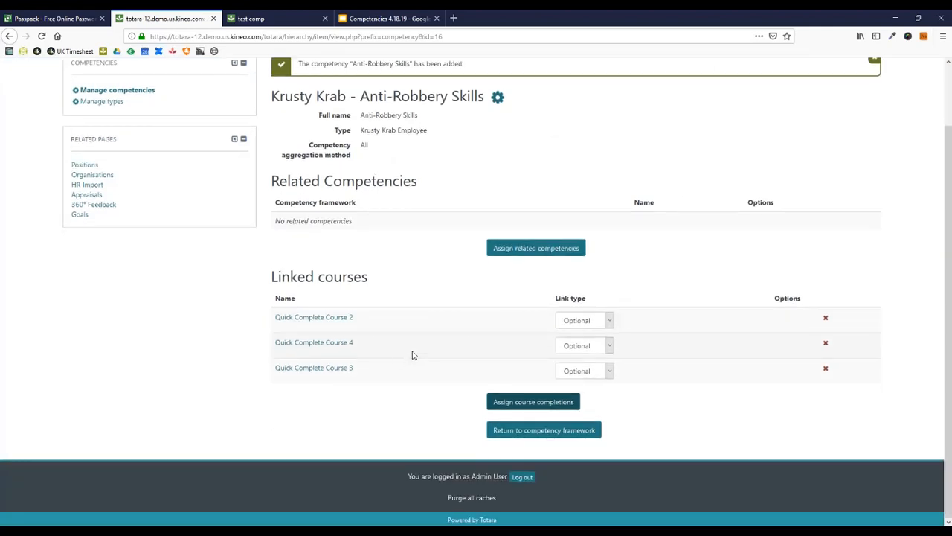
pyautogui.click(584, 321)
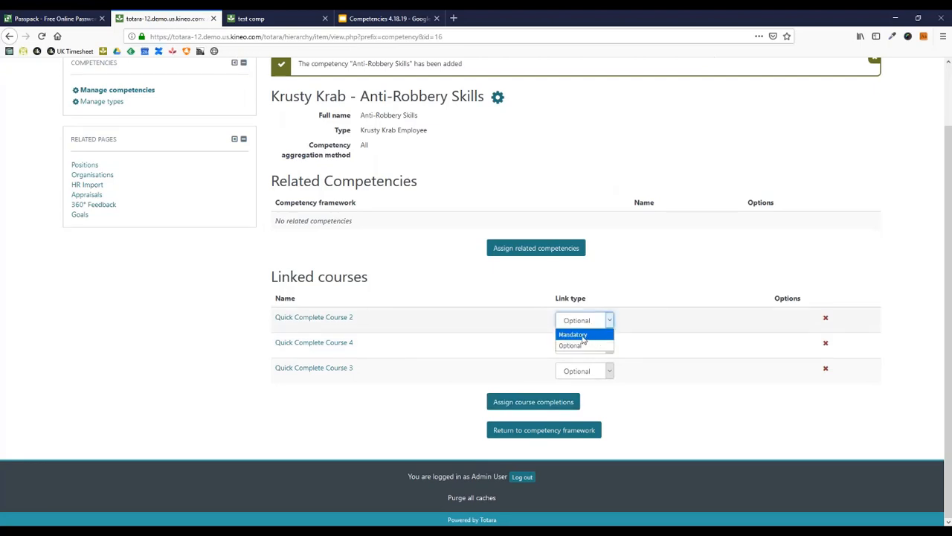
pyautogui.click(534, 351)
pyautogui.click(585, 321)
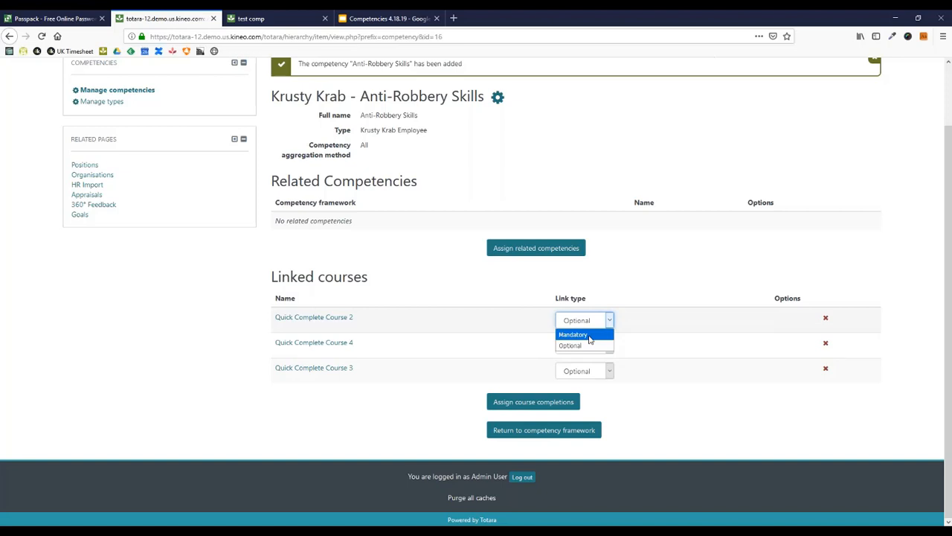
pyautogui.click(476, 333)
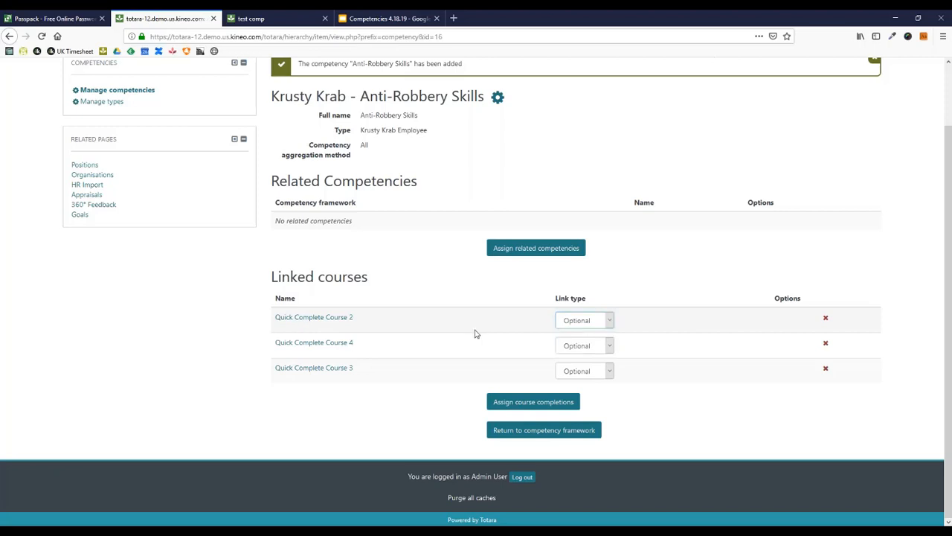
pyautogui.click(601, 327)
pyautogui.click(601, 327)
pyautogui.click(590, 320)
pyautogui.click(592, 320)
pyautogui.click(597, 328)
pyautogui.click(610, 361)
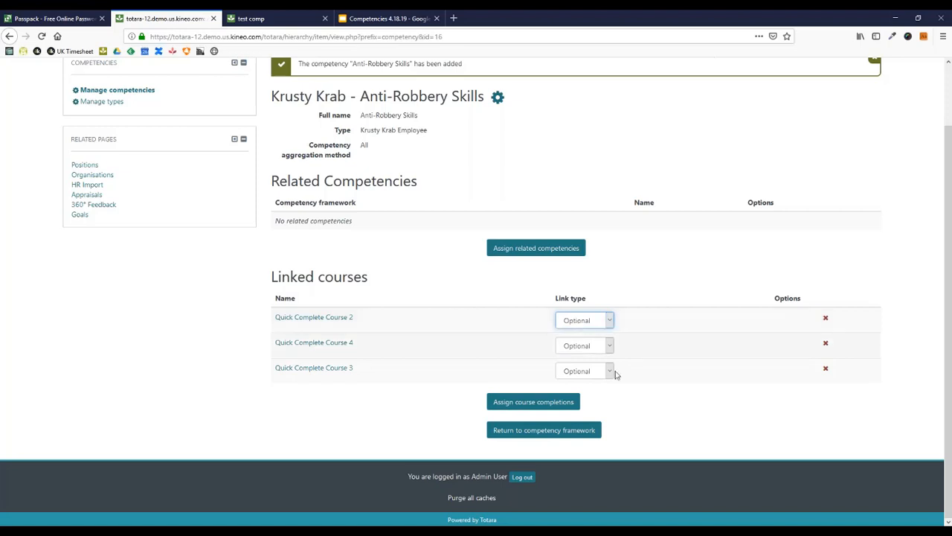
pyautogui.click(608, 346)
pyautogui.click(611, 348)
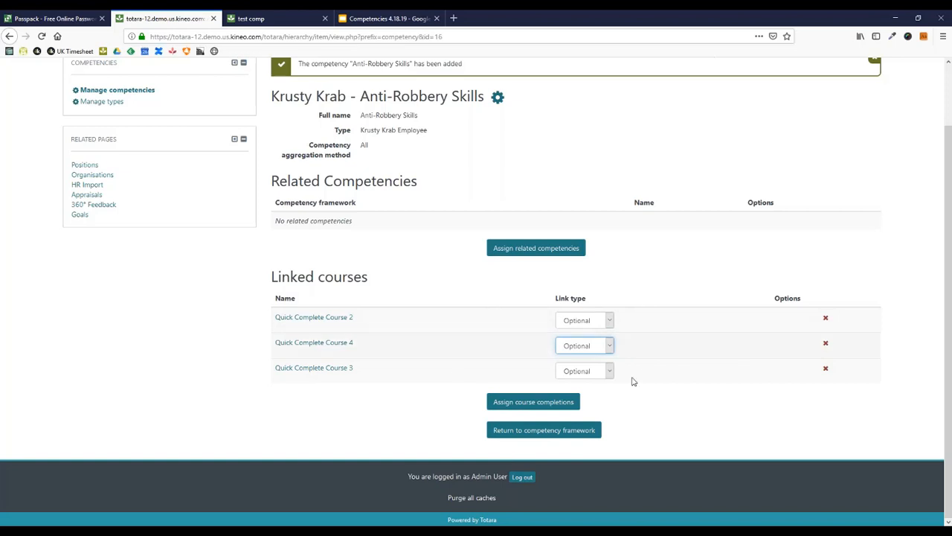
pyautogui.click(531, 435)
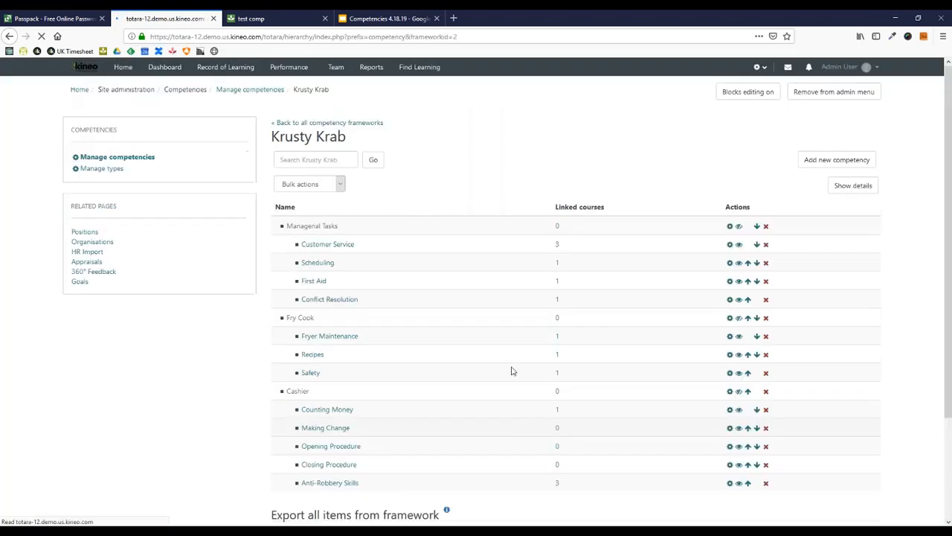
# - Examine the Krusty Krab framework's linked course counts, export format options and available bulk actions
pyautogui.scroll(-2, 361, 378)
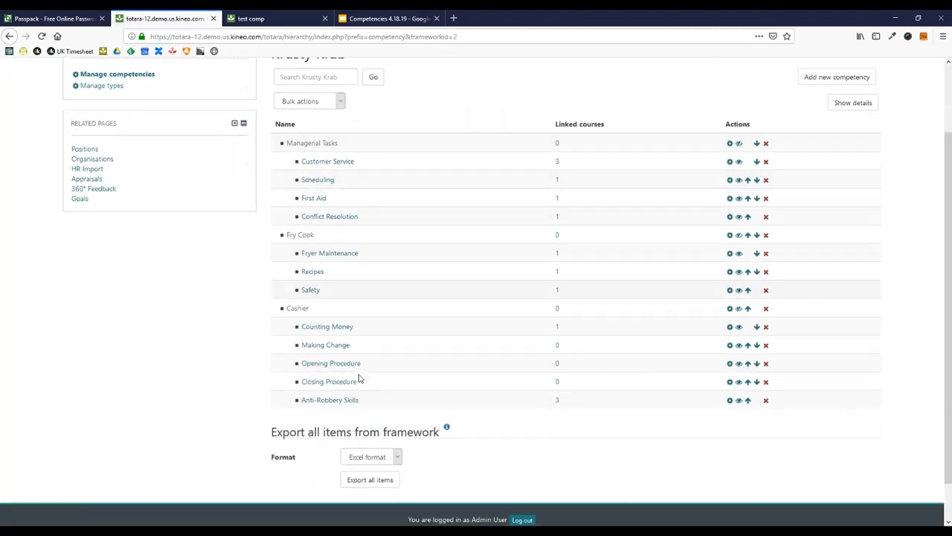
pyautogui.moveTo(360, 382); pyautogui.dragTo(726, 387)
pyautogui.click(470, 387)
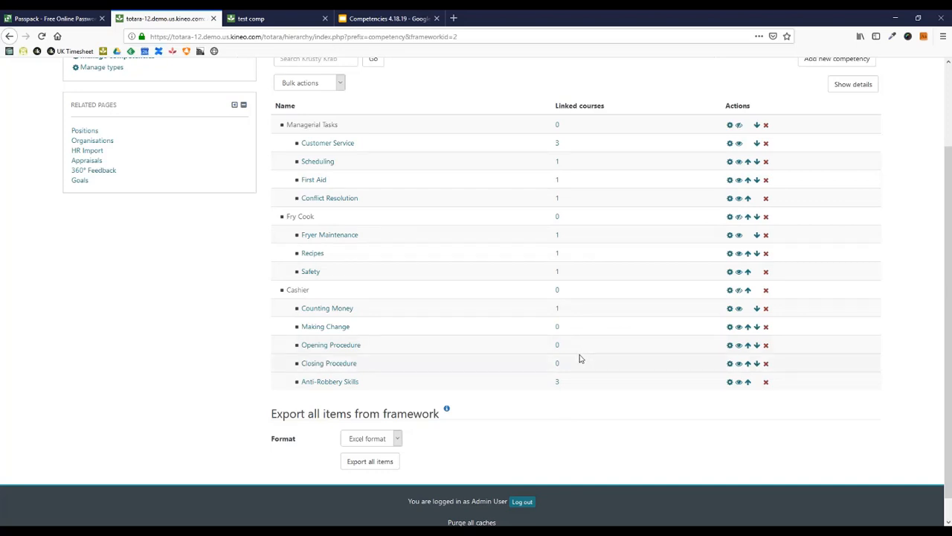
pyautogui.scroll(-1, 439, 404)
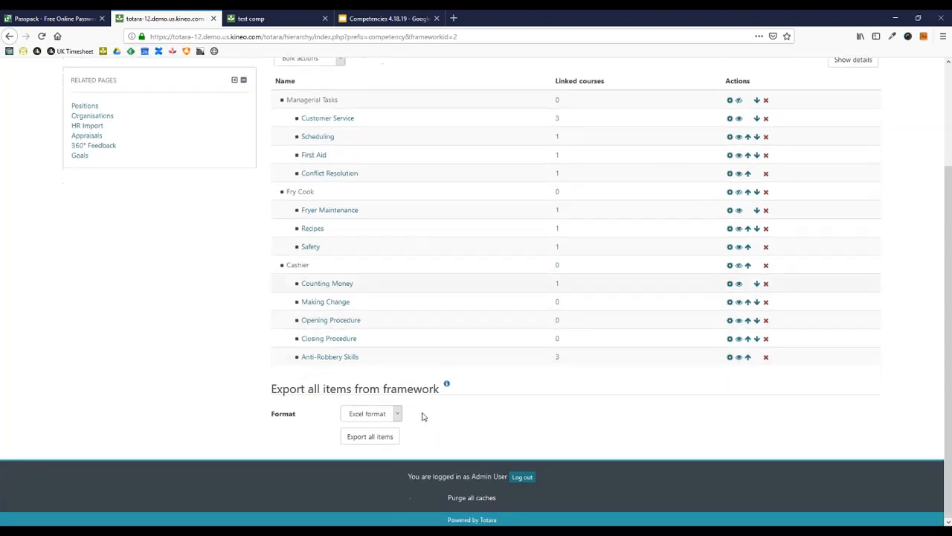
pyautogui.click(396, 414)
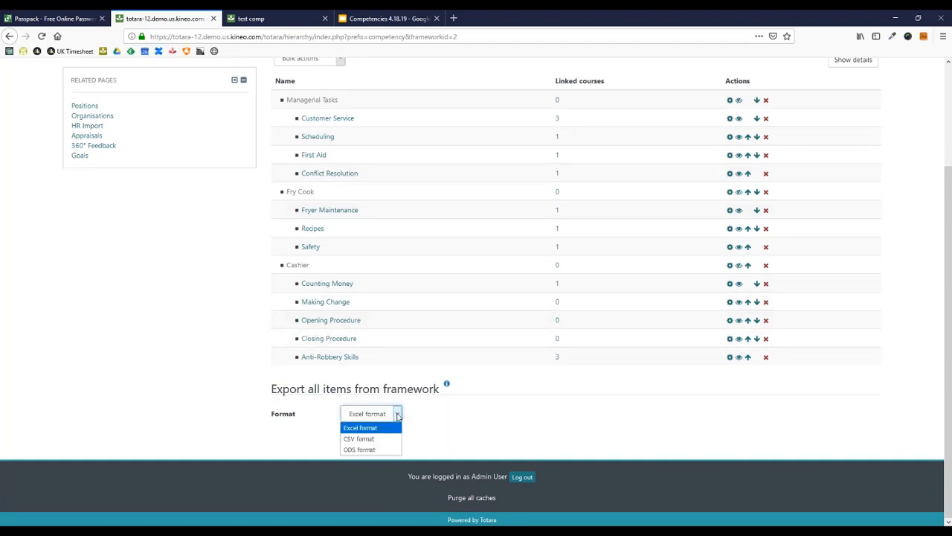
pyautogui.click(398, 414)
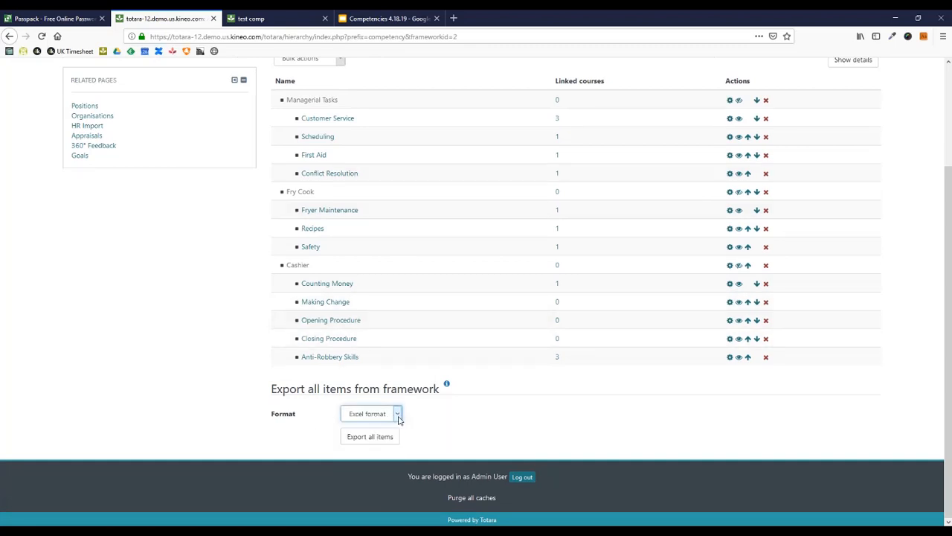
pyautogui.scroll(3, 446, 377)
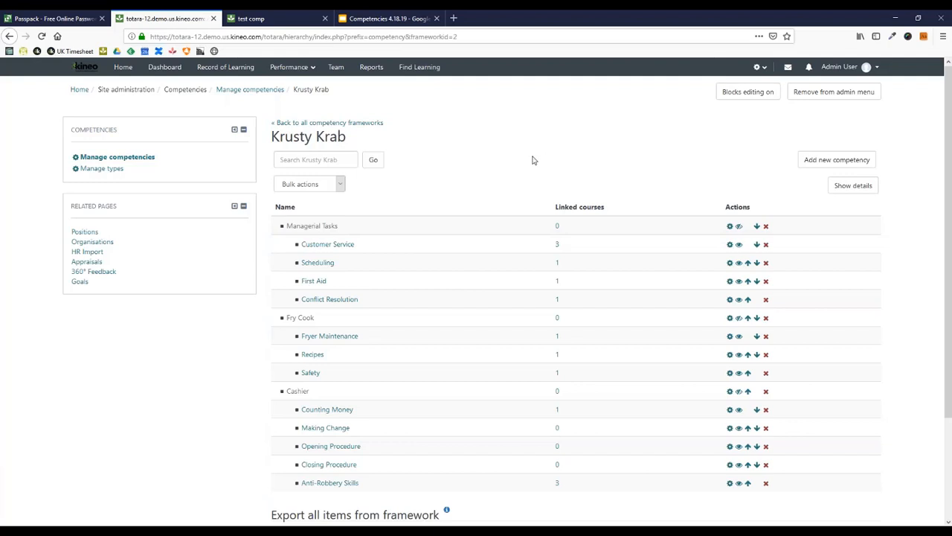
pyautogui.click(313, 185)
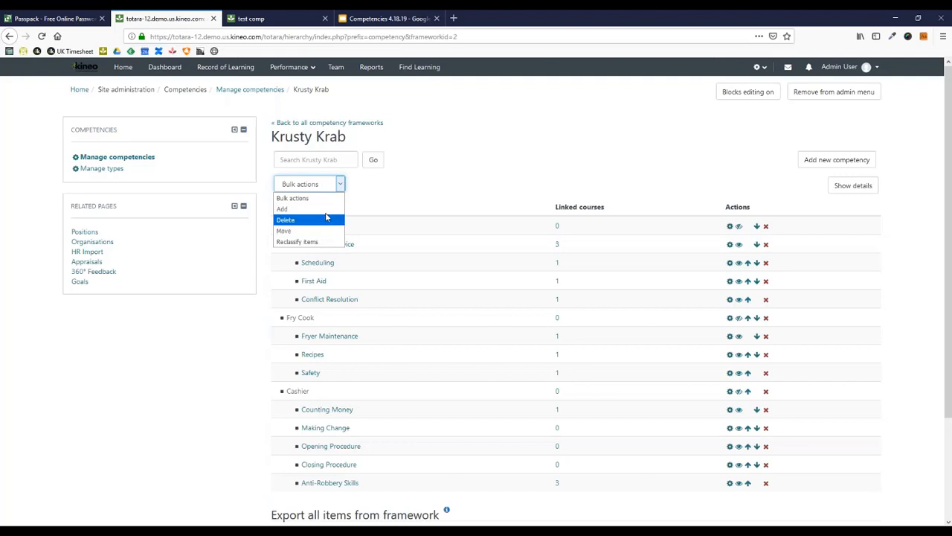
pyautogui.click(426, 192)
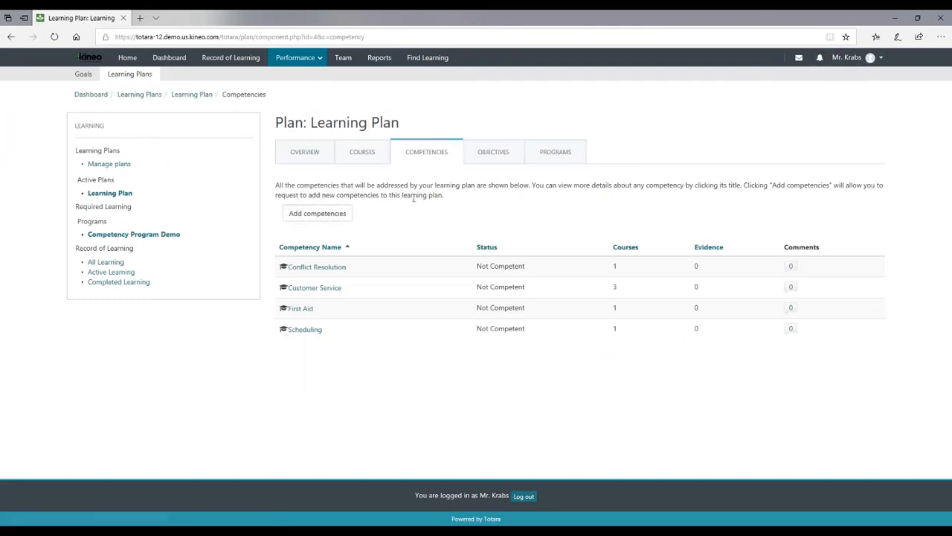
# - In the learner's learning plan, start adding competencies, search for "rob" and select Anti-Robbery Skills
pyautogui.moveTo(482, 266)
pyautogui.mouseDown()
pyautogui.moveTo(468, 264)
pyautogui.moveTo(638, 260)
pyautogui.moveTo(484, 275)
pyautogui.mouseUp()
pyautogui.click(440, 289)
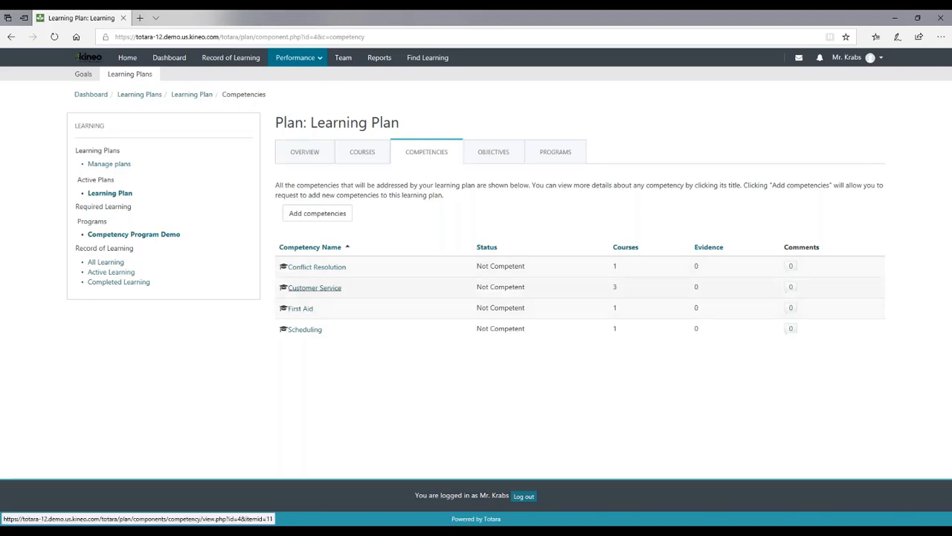
pyautogui.click(335, 216)
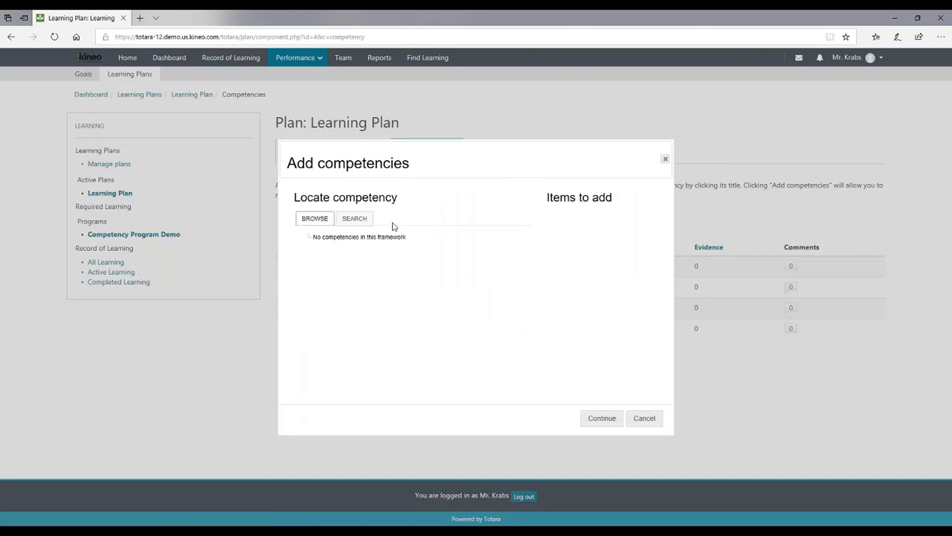
pyautogui.click(355, 219)
pyautogui.click(392, 239)
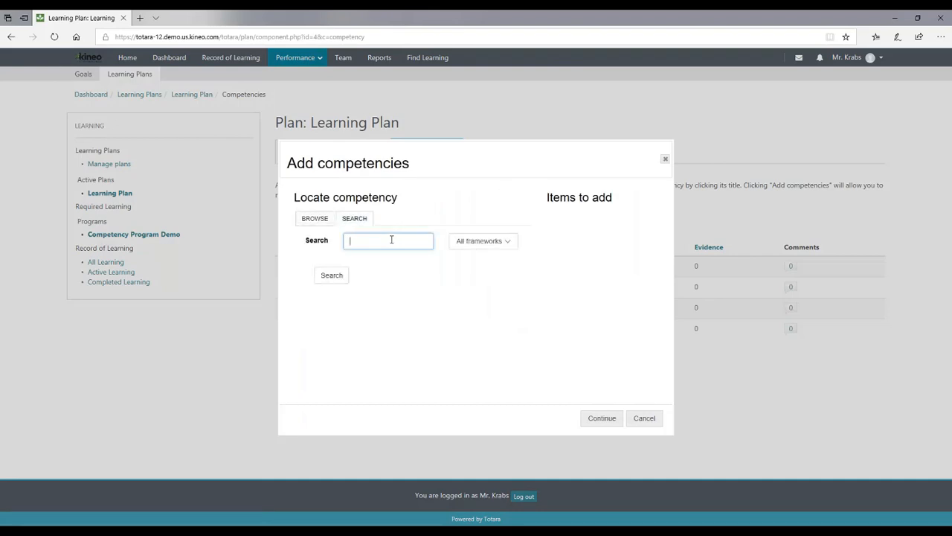
pyautogui.press('Return')
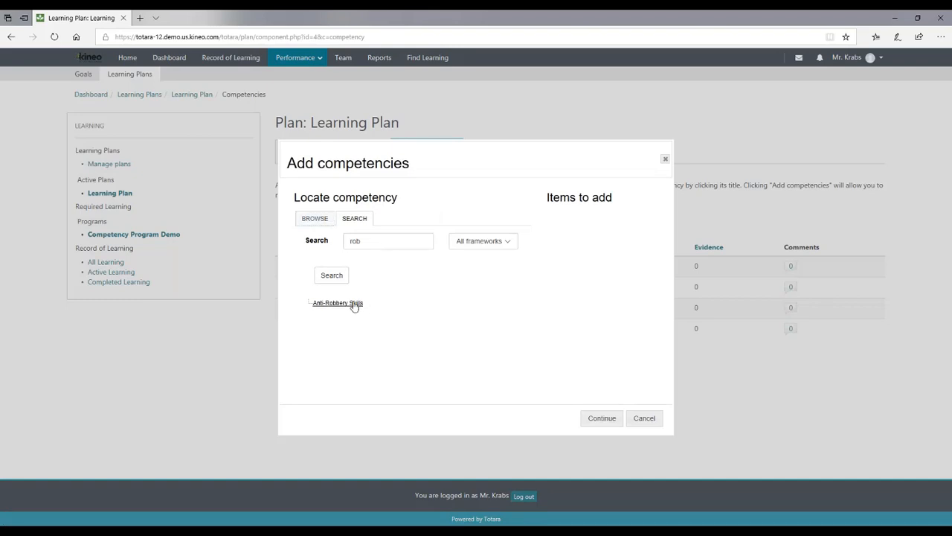
pyautogui.click(354, 304)
# - Confirm the linked Quick Complete Courses 3, 4 and 2 and save the competency to the learning plan
pyautogui.click(606, 421)
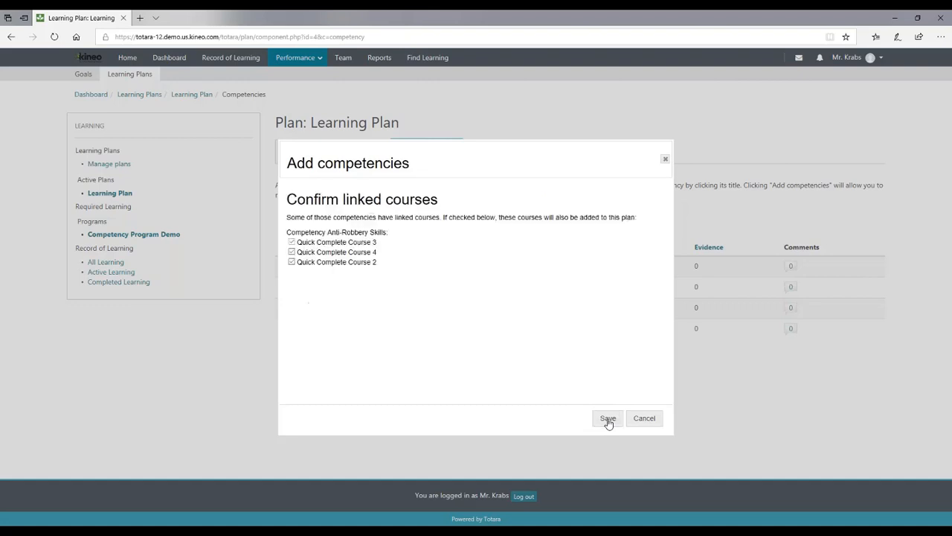
pyautogui.moveTo(297, 244); pyautogui.dragTo(372, 244)
pyautogui.click(292, 242)
pyautogui.click(607, 419)
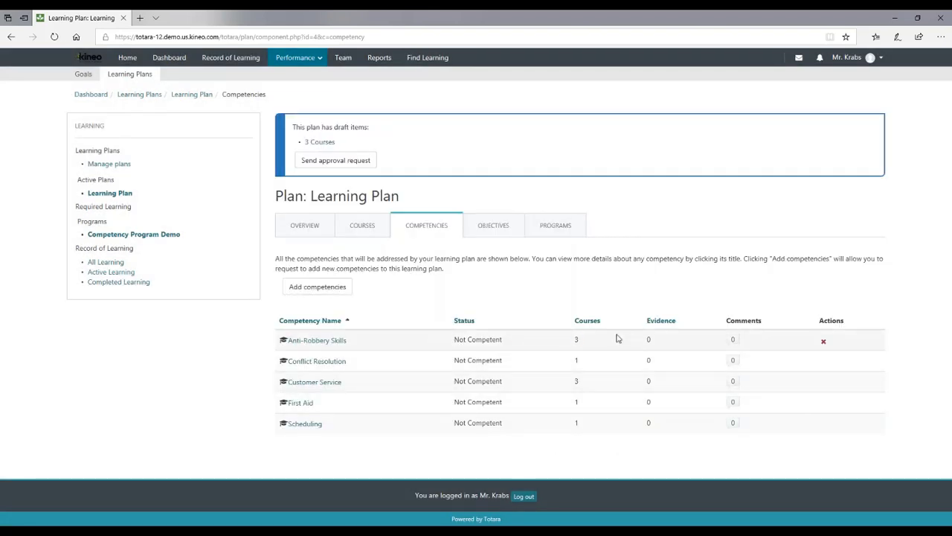
# - Review the learning plan's courses and check the approval status of Quick Complete Courses 2, 3 and 4
pyautogui.click(360, 231)
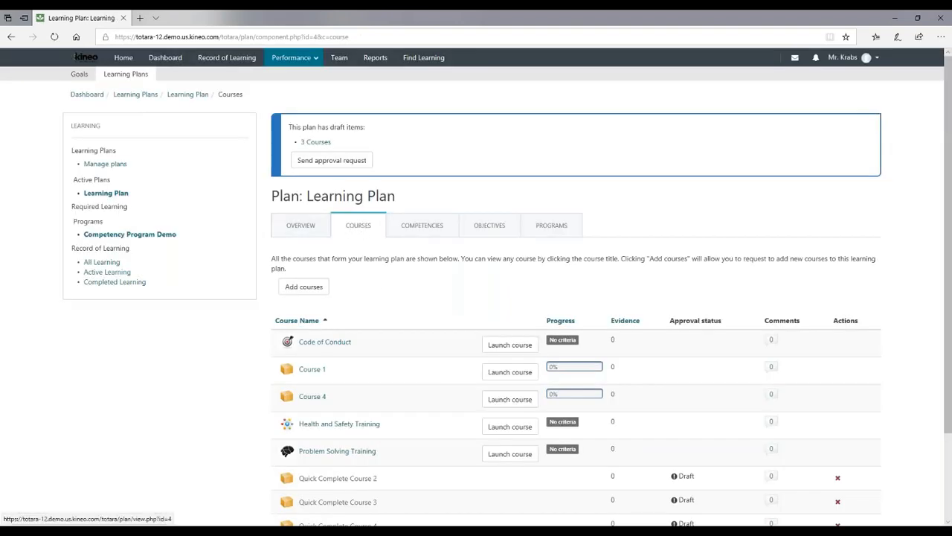
pyautogui.scroll(-2, 380, 291)
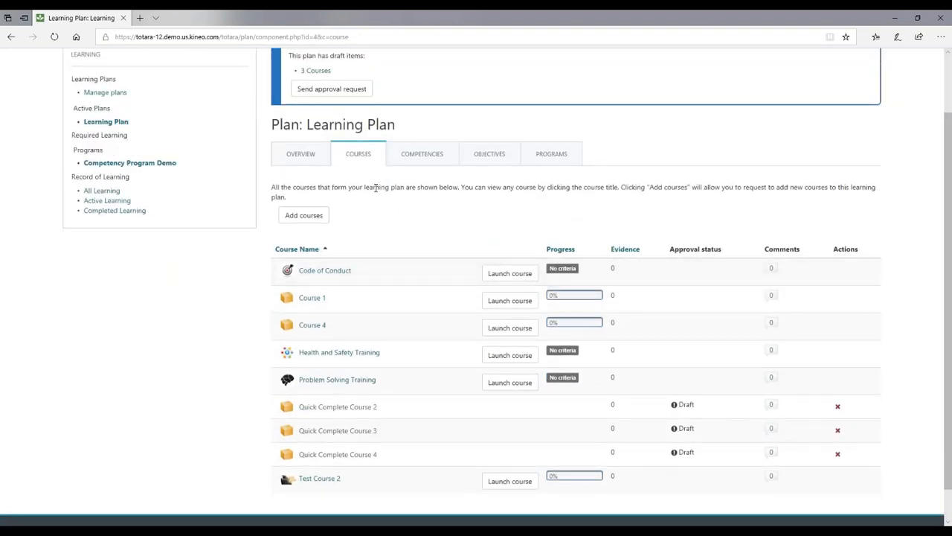
pyautogui.scroll(-1, 425, 238)
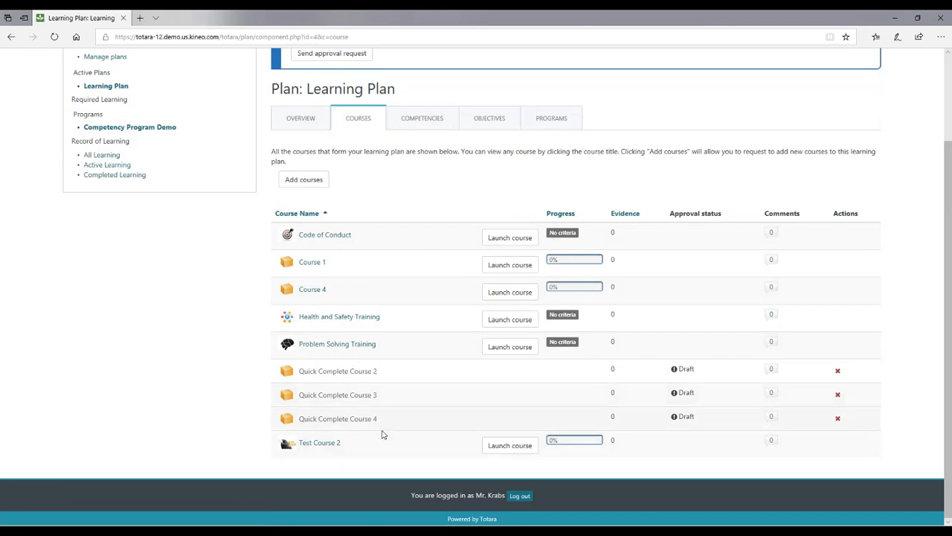
pyautogui.scroll(1, 383, 376)
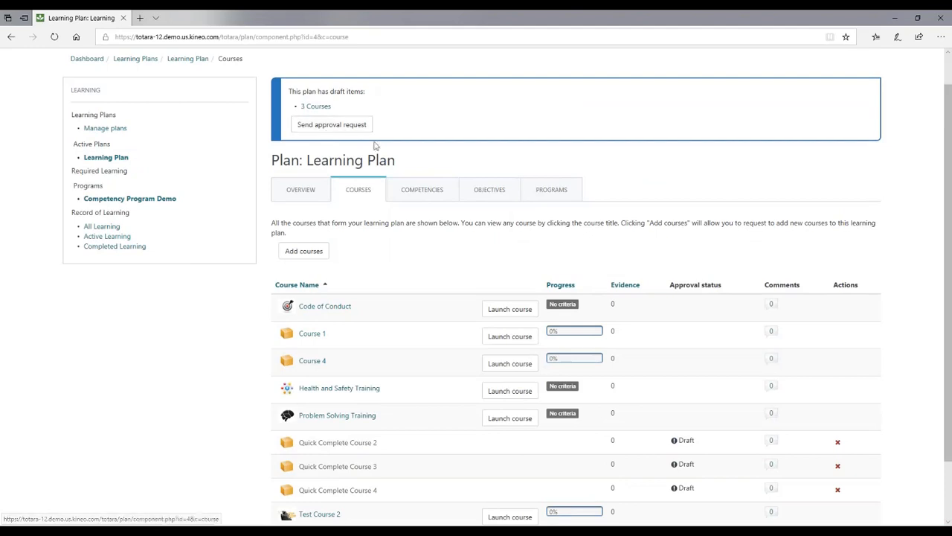
pyautogui.scroll(-1, 418, 367)
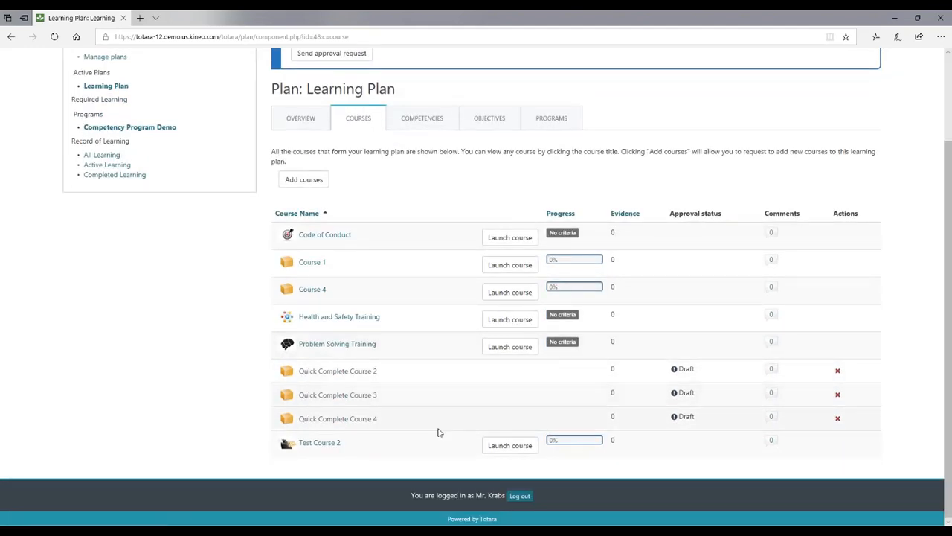
pyautogui.moveTo(659, 367); pyautogui.dragTo(638, 382)
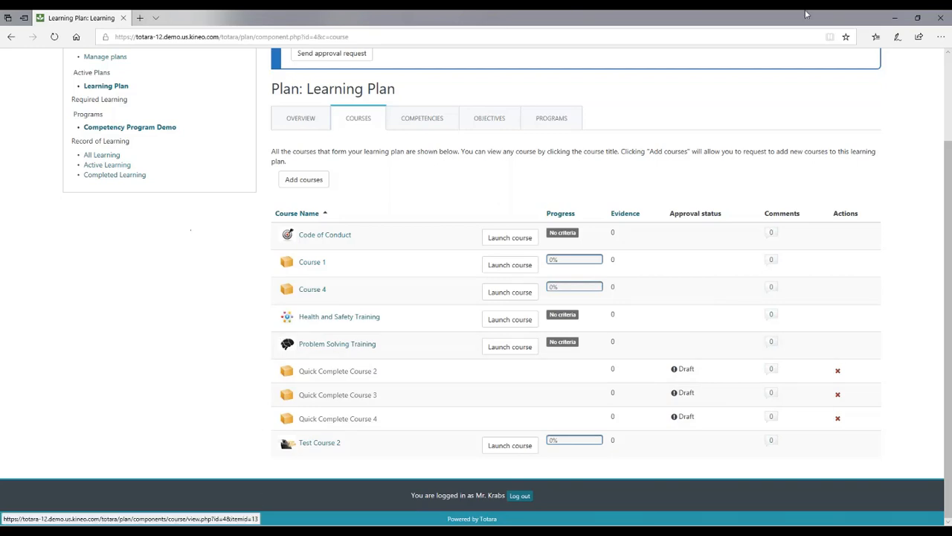
# - Switch back to the admin browser window and show the content page of the test comp program
pyautogui.click(899, 19)
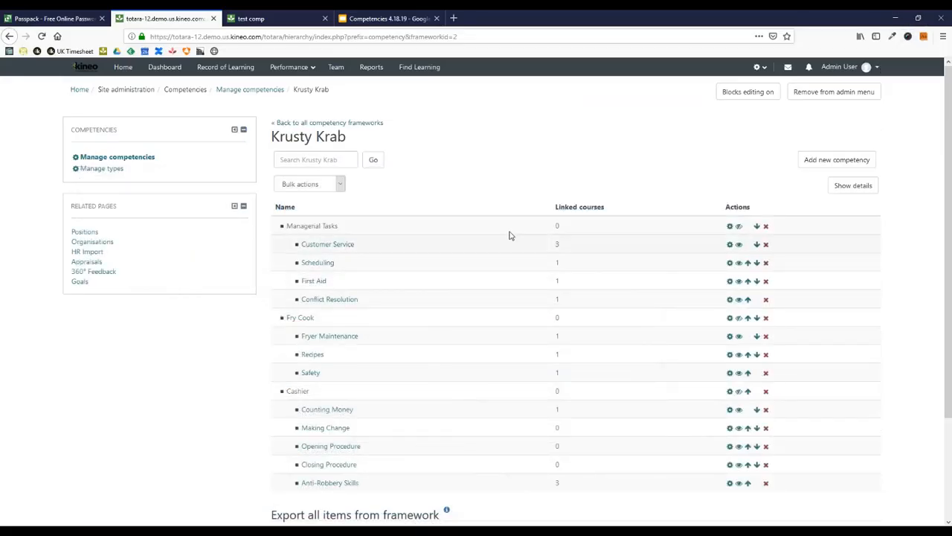
pyautogui.click(288, 21)
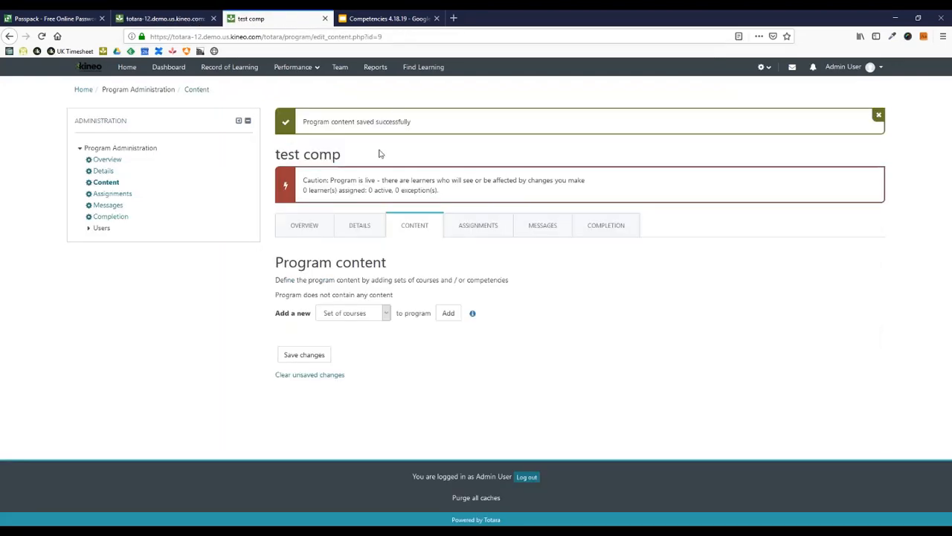
pyautogui.moveTo(378, 154); pyautogui.dragTo(295, 155)
pyautogui.click(290, 150)
pyautogui.click(355, 155)
# - Add the Anti-Robbery Skills competency as a set in the program content
pyautogui.click(379, 313)
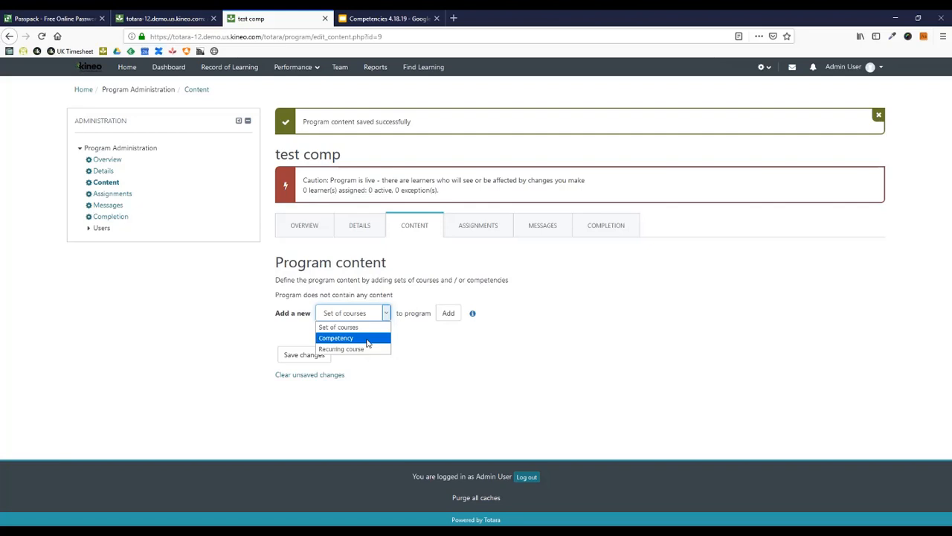
pyautogui.click(367, 339)
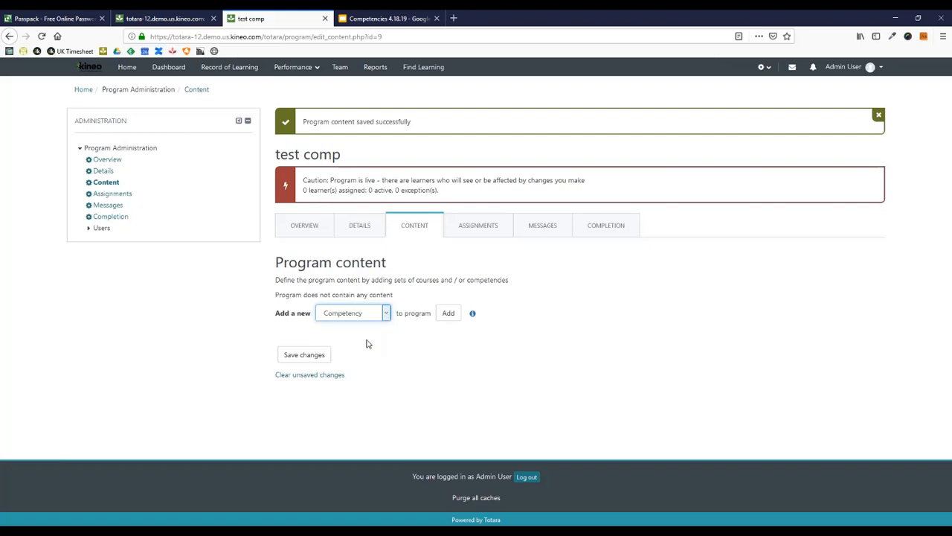
pyautogui.click(447, 313)
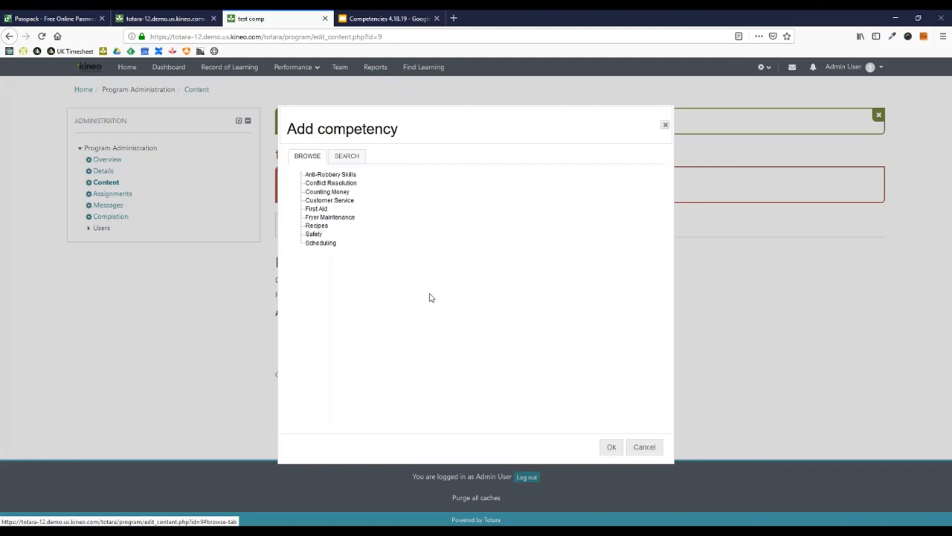
pyautogui.click(321, 177)
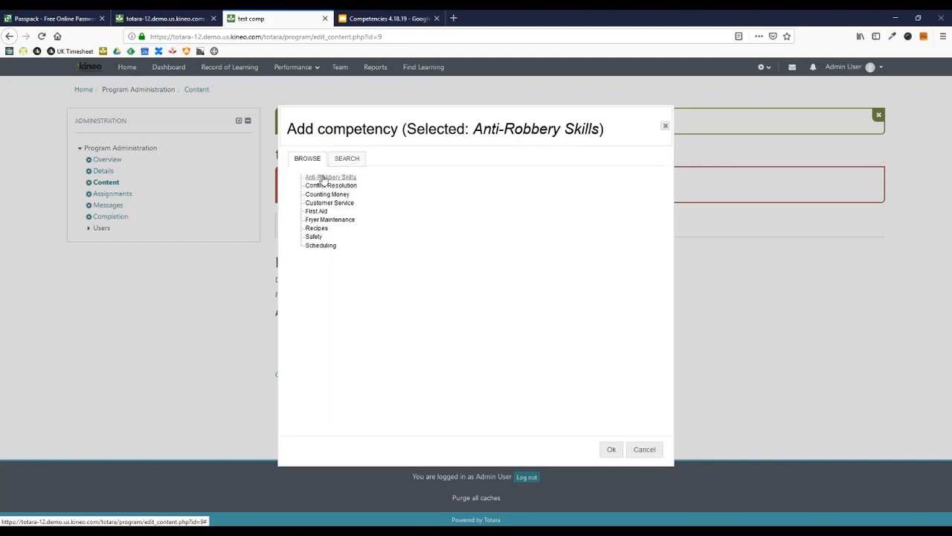
pyautogui.click(610, 451)
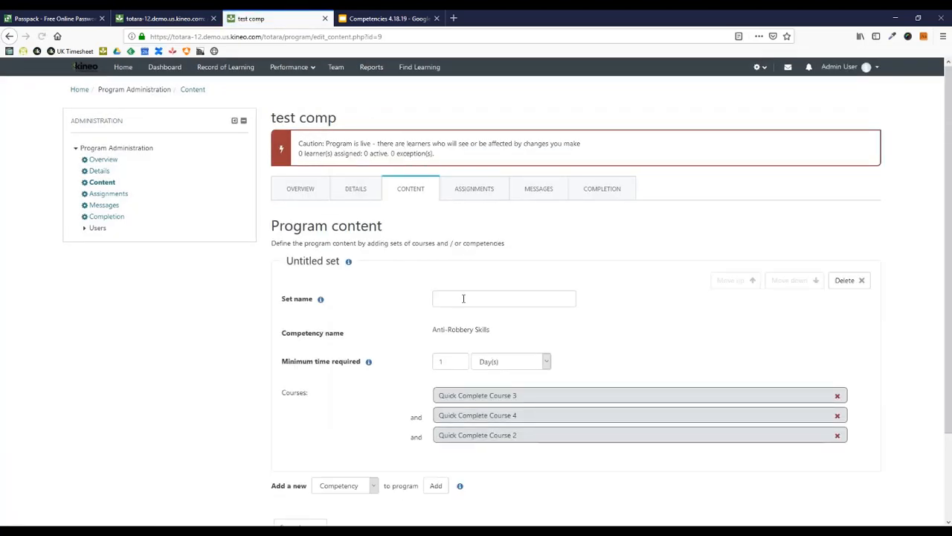
# - Check the courses in the Anti-Robbery Skills set and add Conflict Resolution as a second competency set
pyautogui.scroll(-1, 298, 307)
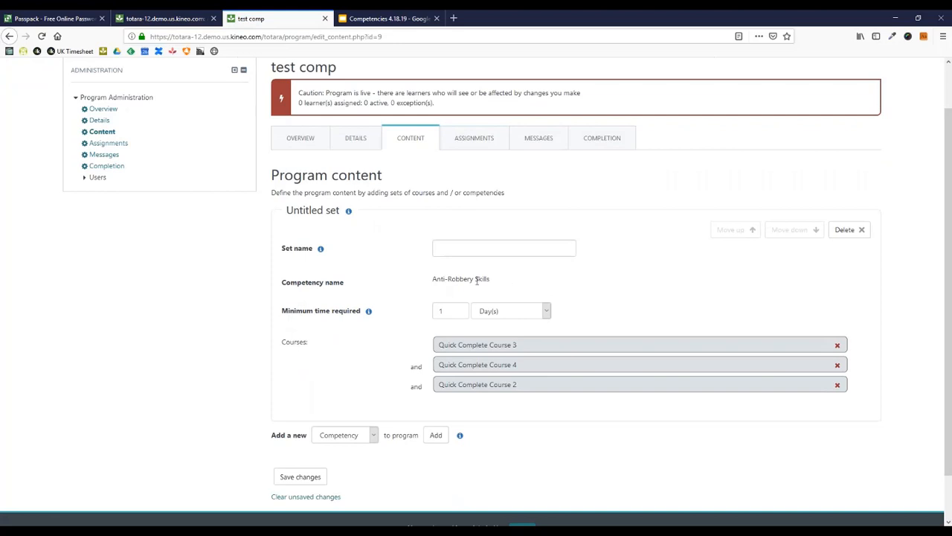
pyautogui.scroll(-1, 513, 283)
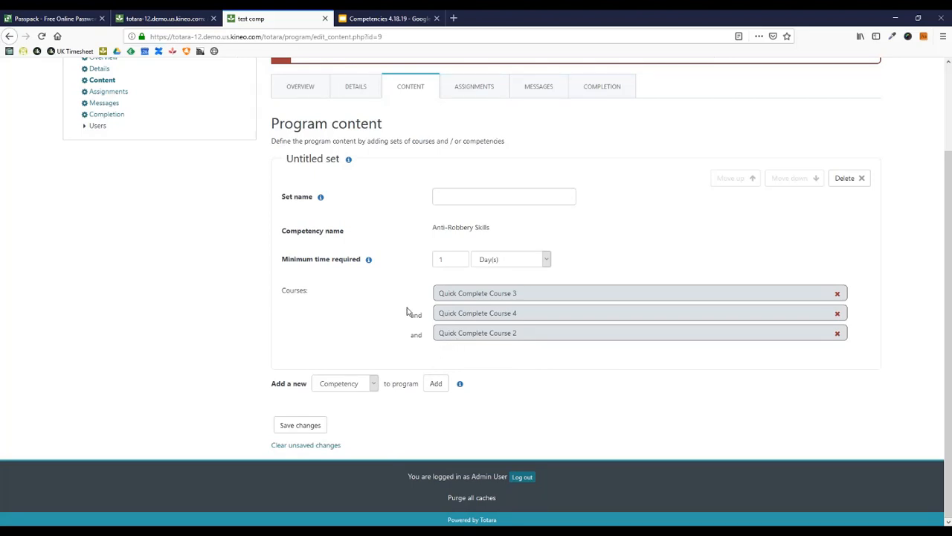
pyautogui.click(436, 383)
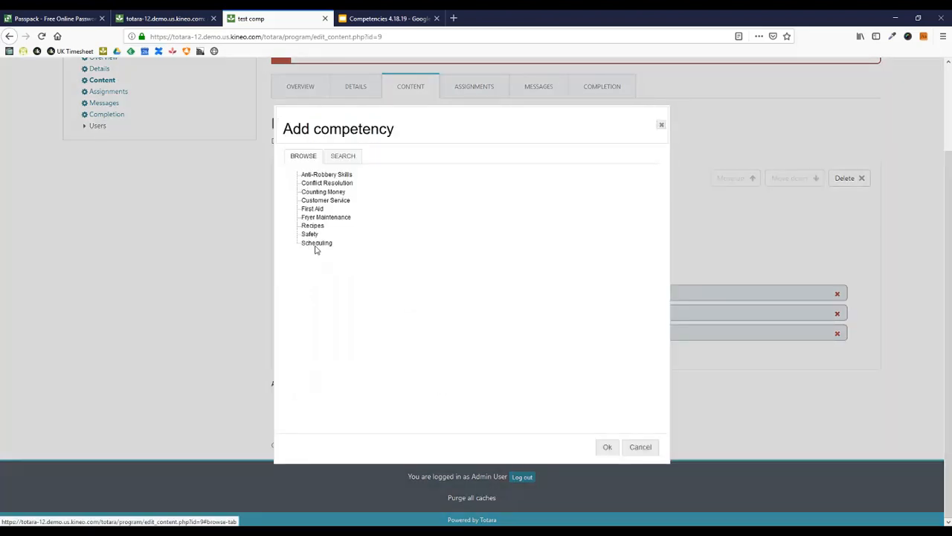
pyautogui.click(344, 185)
pyautogui.click(607, 449)
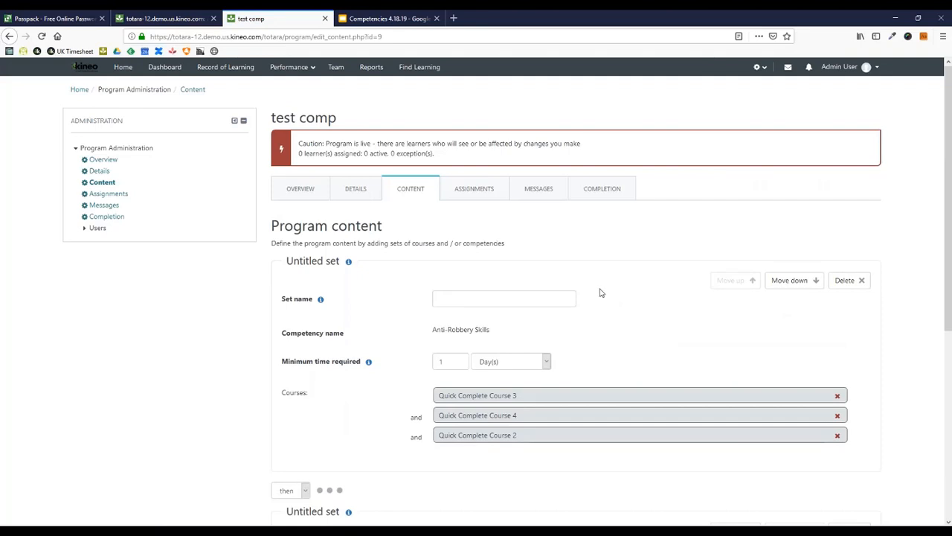
# - Join the Anti-Robbery Skills and Conflict Resolution sets with "and" and review both sets' courses
pyautogui.scroll(-3, 601, 292)
pyautogui.scroll(-2, 653, 225)
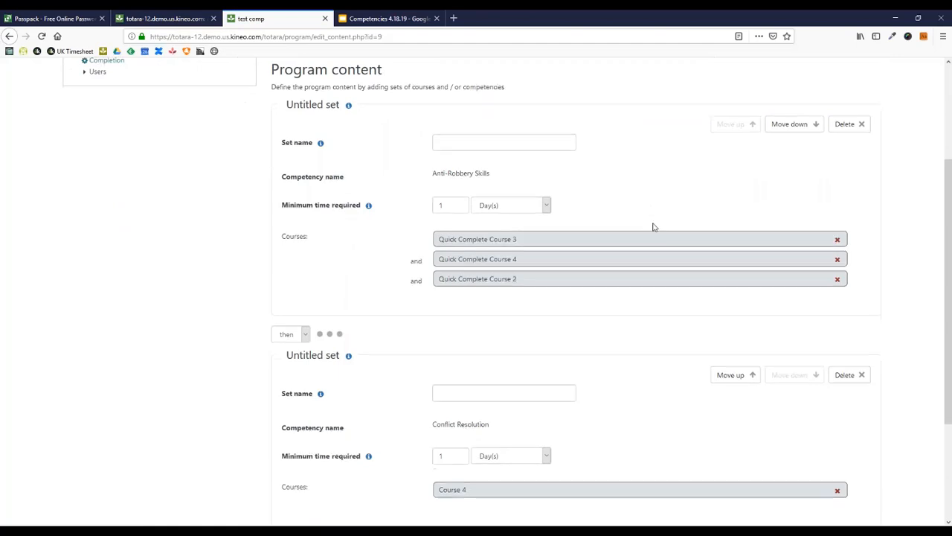
pyautogui.click(290, 239)
pyautogui.click(298, 272)
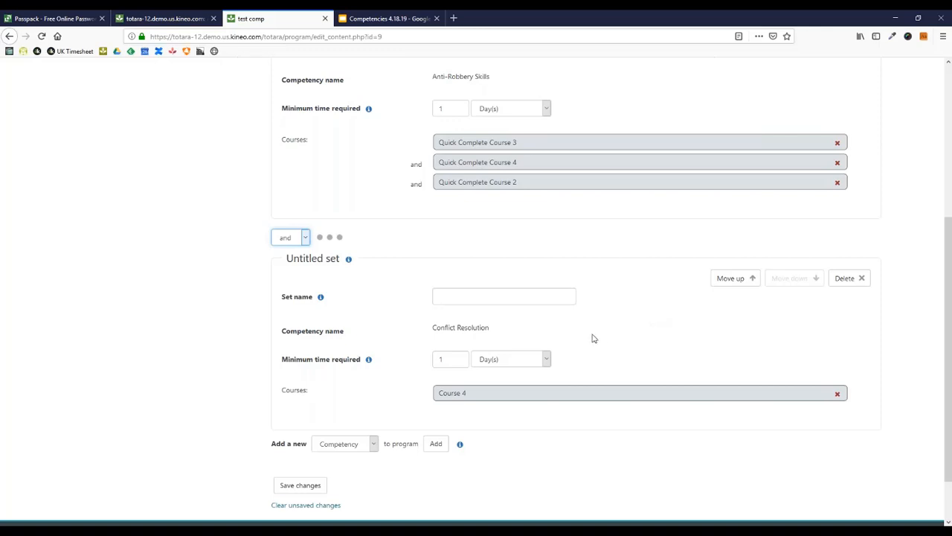
pyautogui.scroll(3, 388, 148)
pyautogui.scroll(-5, 388, 148)
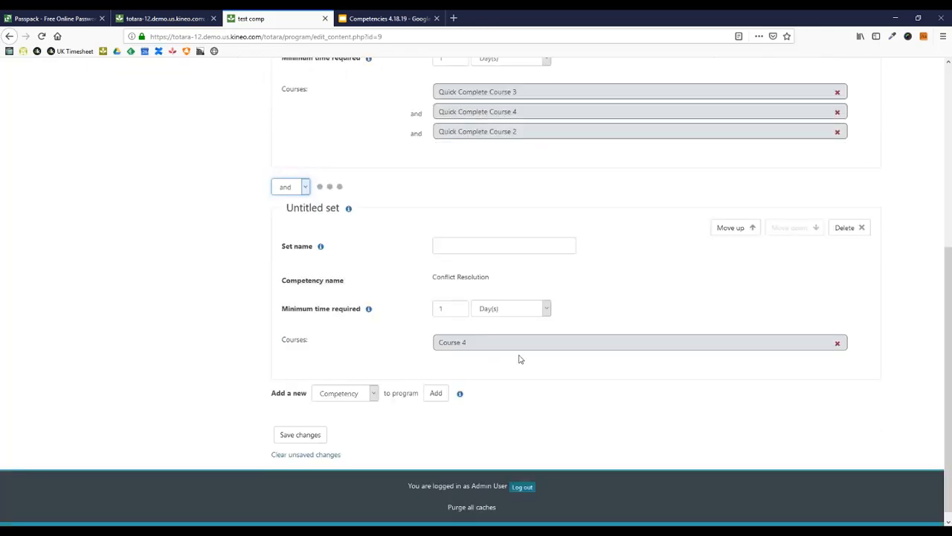
pyautogui.scroll(3, 362, 236)
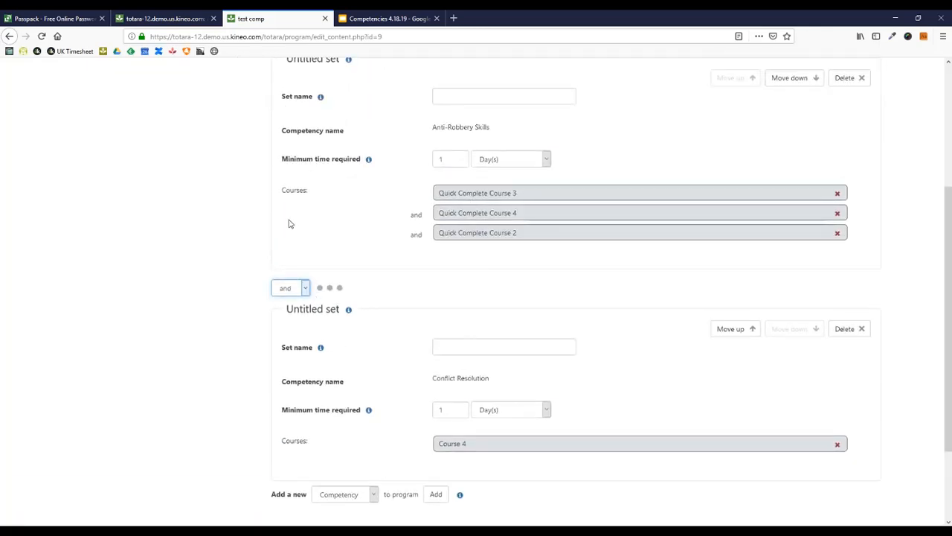
# - Keep "and" between the Anti-Robbery Skills and Conflict Resolution sets, save the program content changes, and review the saved course sets
pyautogui.click(308, 289)
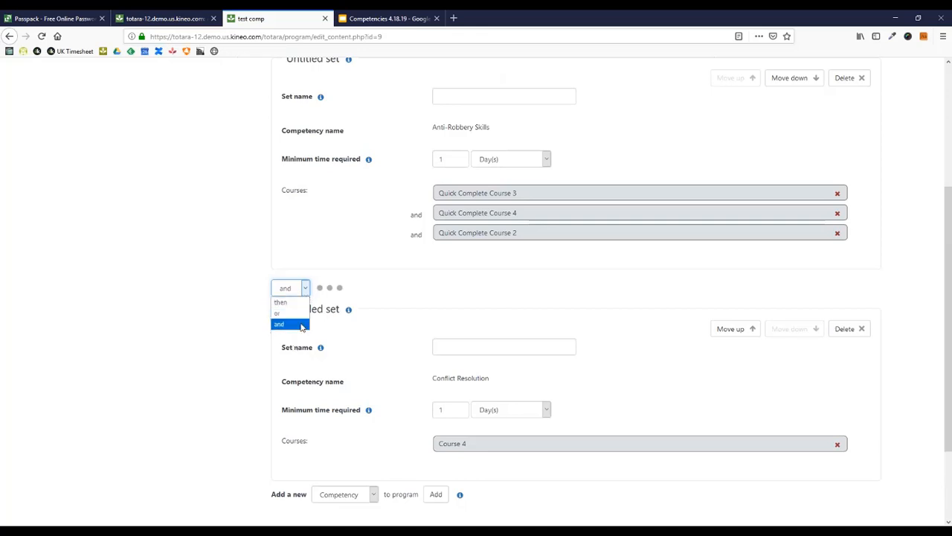
pyautogui.click(303, 328)
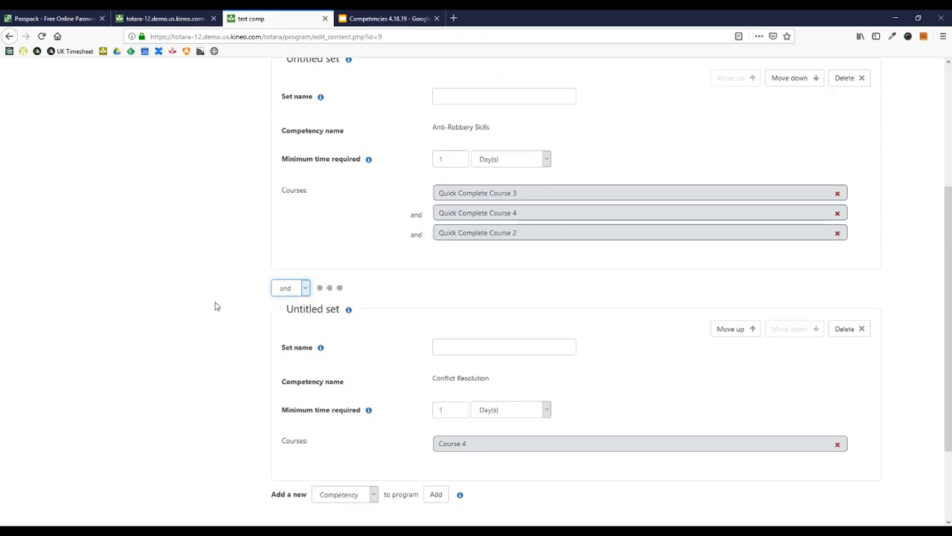
pyautogui.scroll(-3, 606, 469)
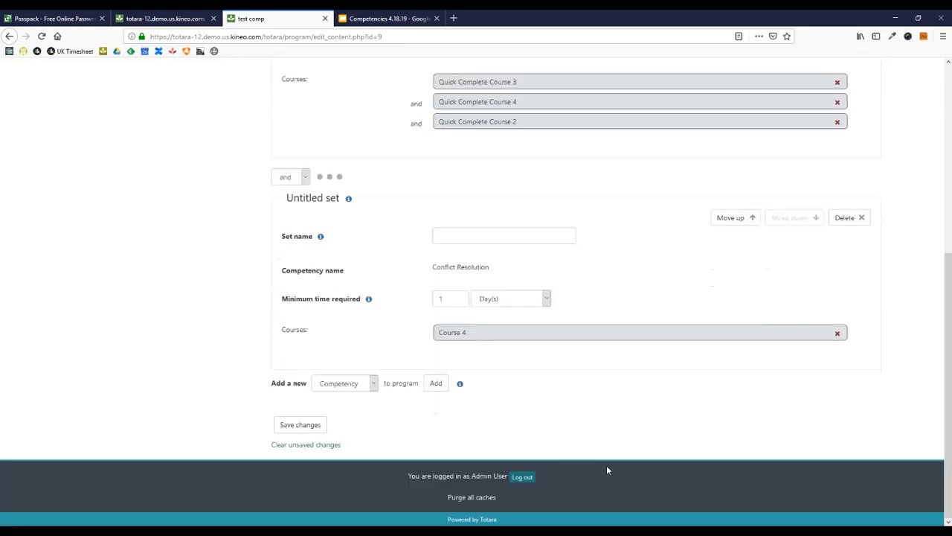
pyautogui.click(305, 424)
pyautogui.click(597, 243)
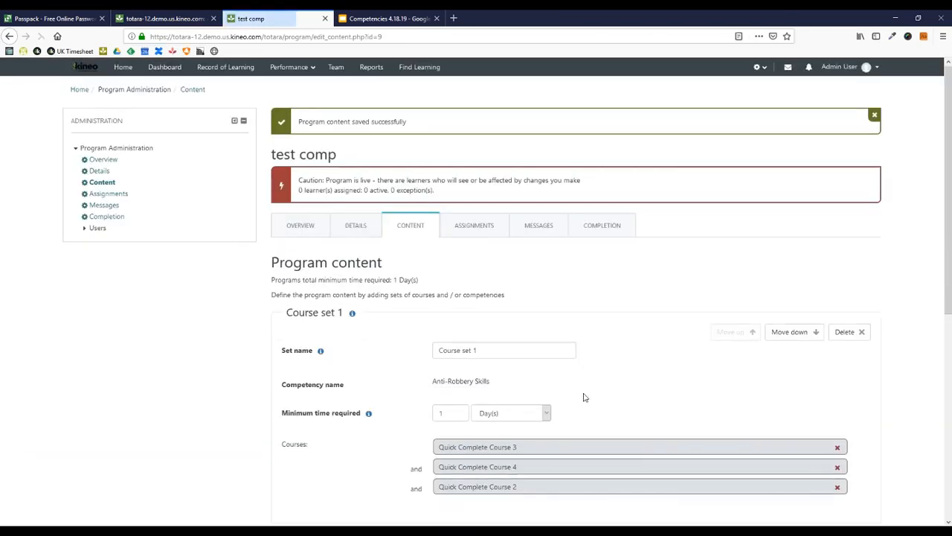
pyautogui.scroll(-4, 571, 408)
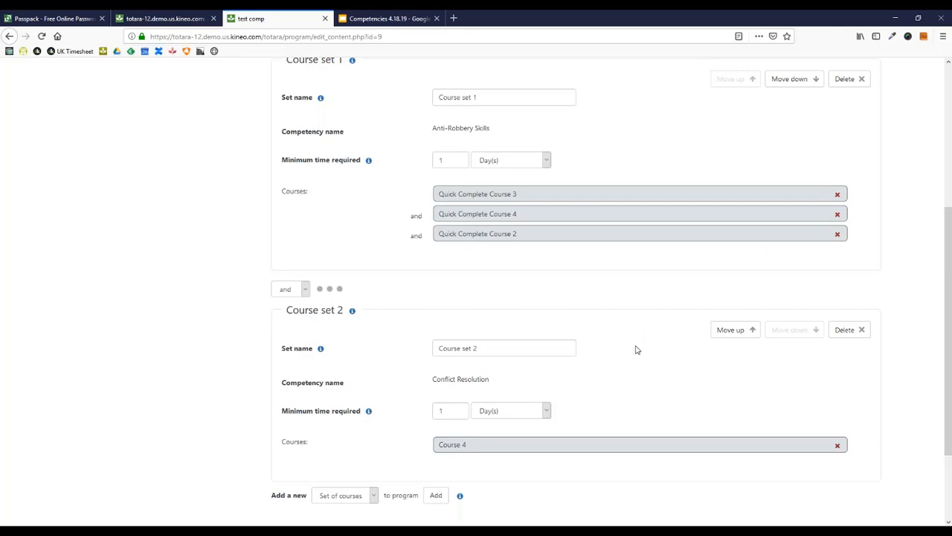
pyautogui.scroll(4, 621, 329)
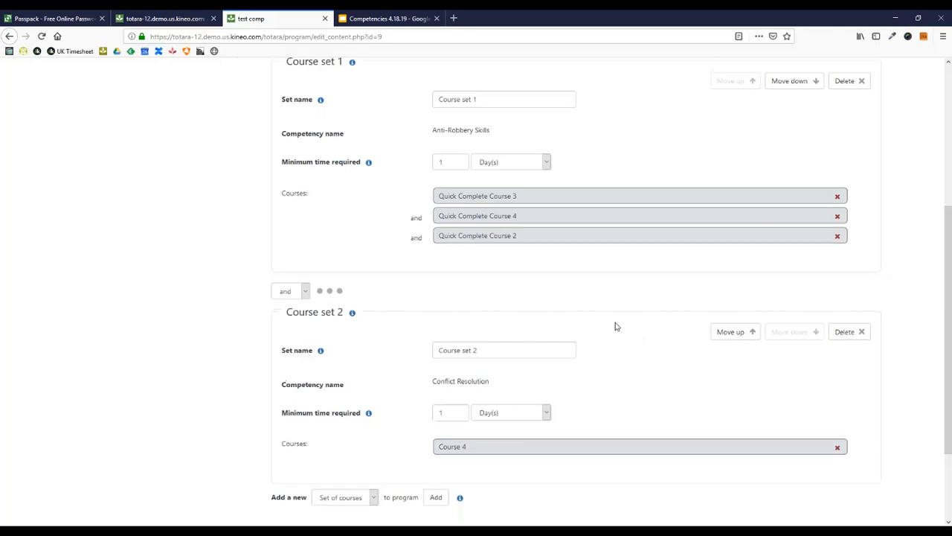
pyautogui.scroll(3, 613, 327)
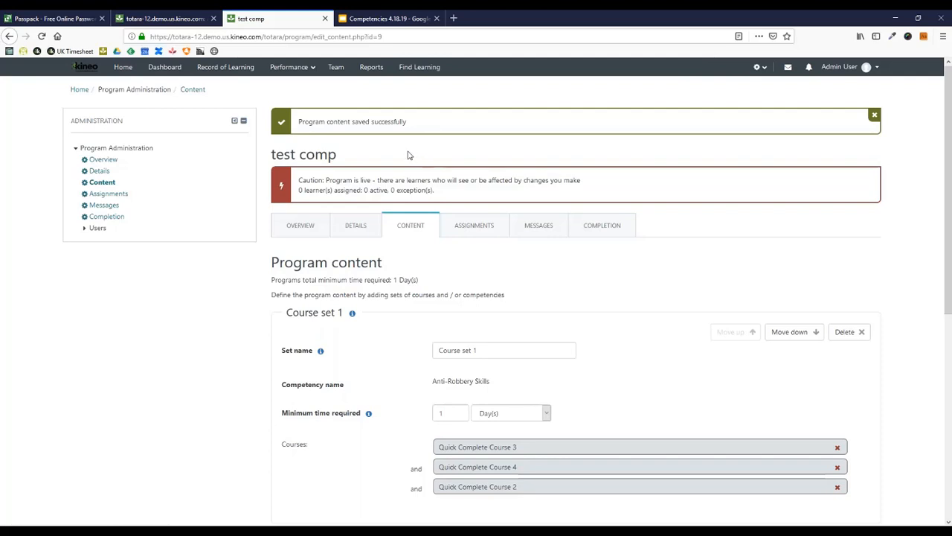
# - Open the Competency Report from the site's reports and sort its records by competency name
pyautogui.click(373, 71)
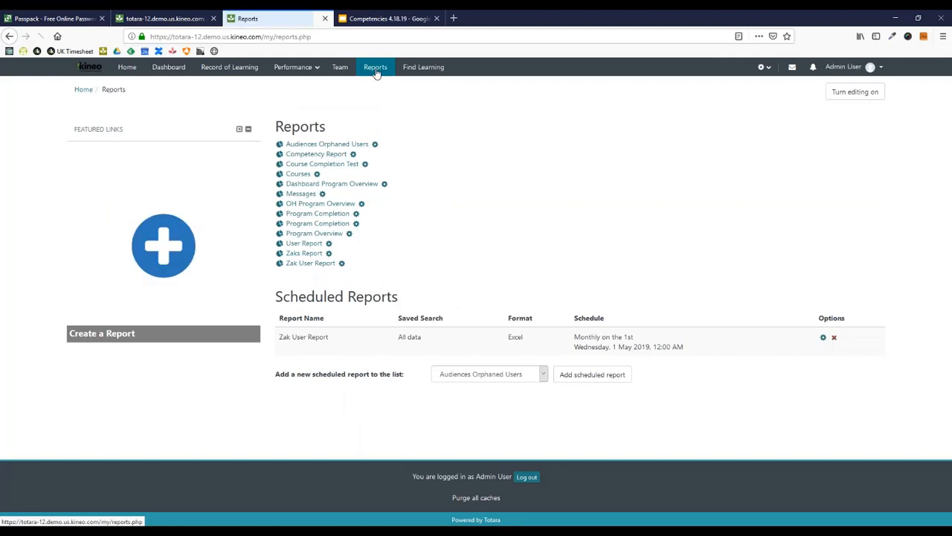
pyautogui.click(325, 156)
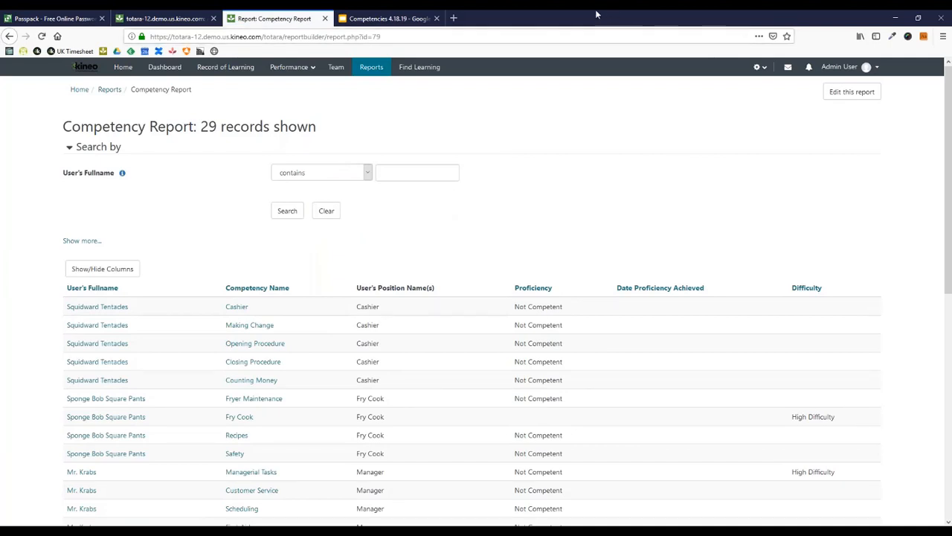
pyautogui.scroll(-1, 500, 124)
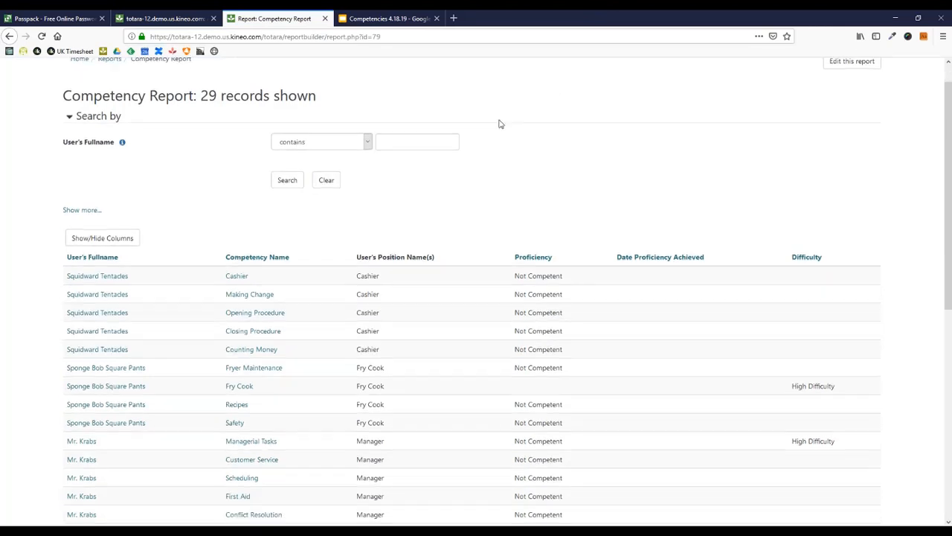
pyautogui.scroll(-4, 327, 173)
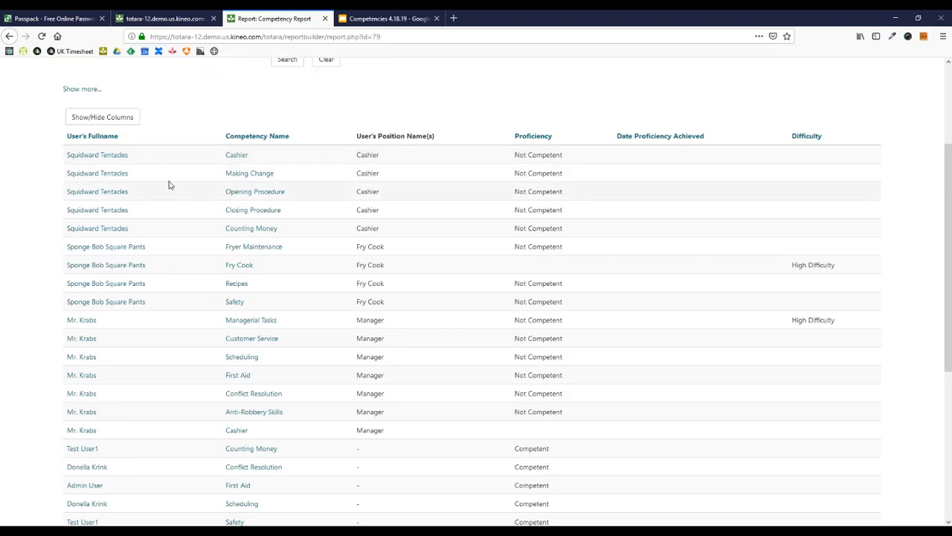
pyautogui.click(257, 137)
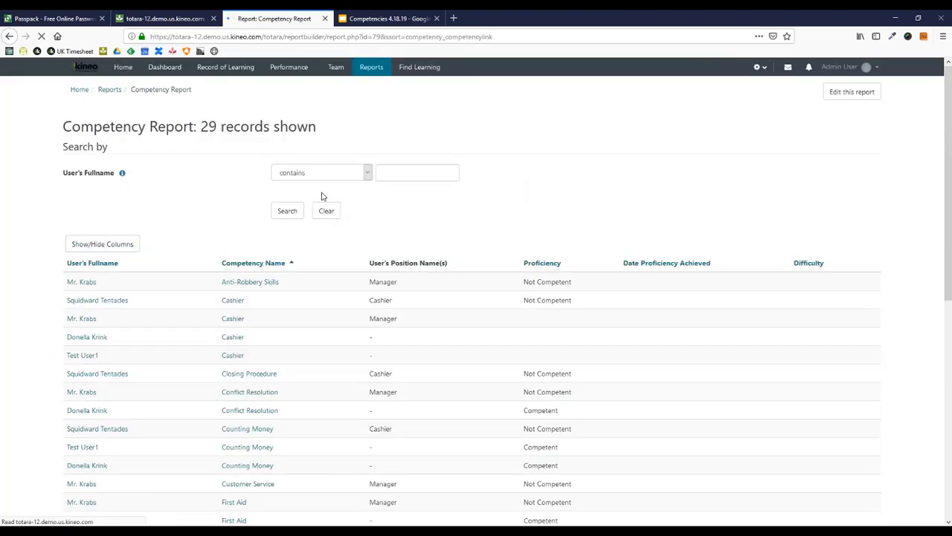
# - Examine the sorted Competency Report, including each user's position, proficiency, proficiency date and the Difficulty column
pyautogui.scroll(-1, 300, 202)
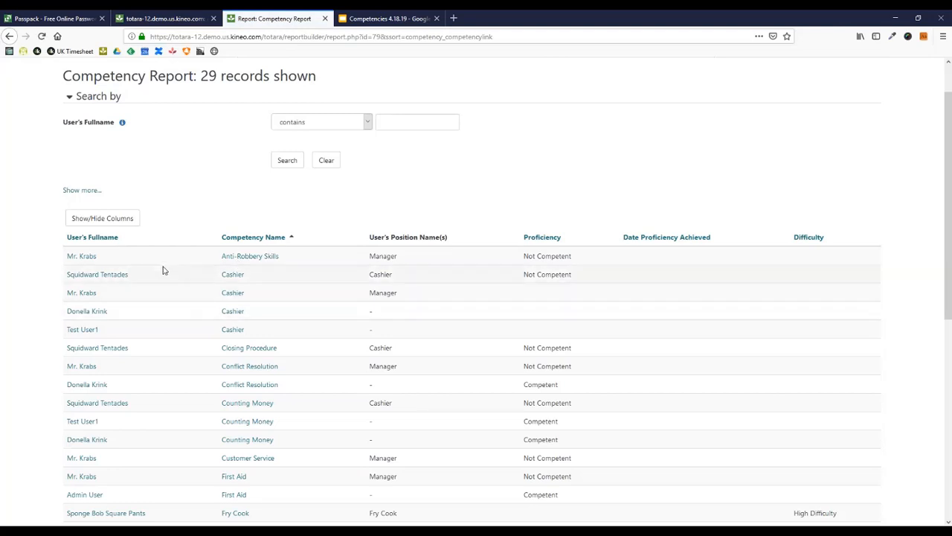
pyautogui.scroll(-1, 238, 204)
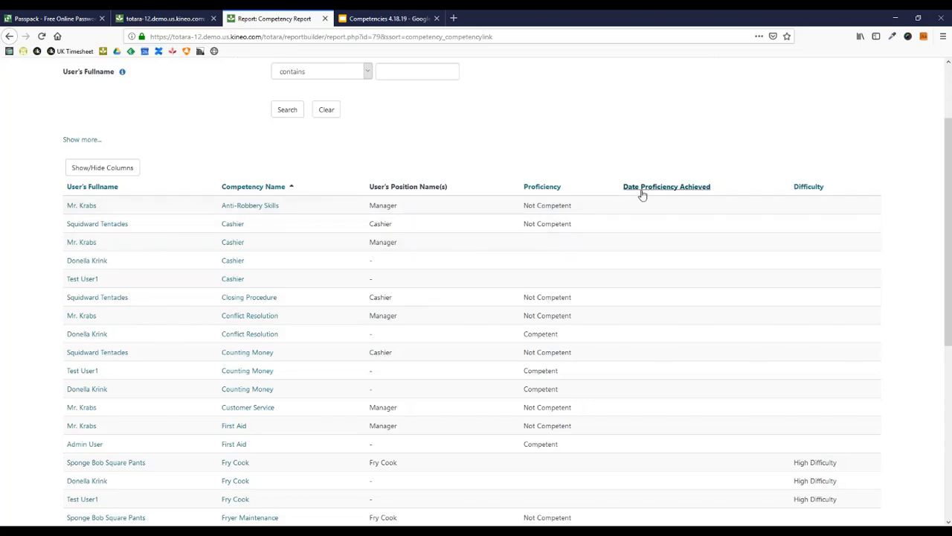
pyautogui.moveTo(653, 202); pyautogui.dragTo(661, 395)
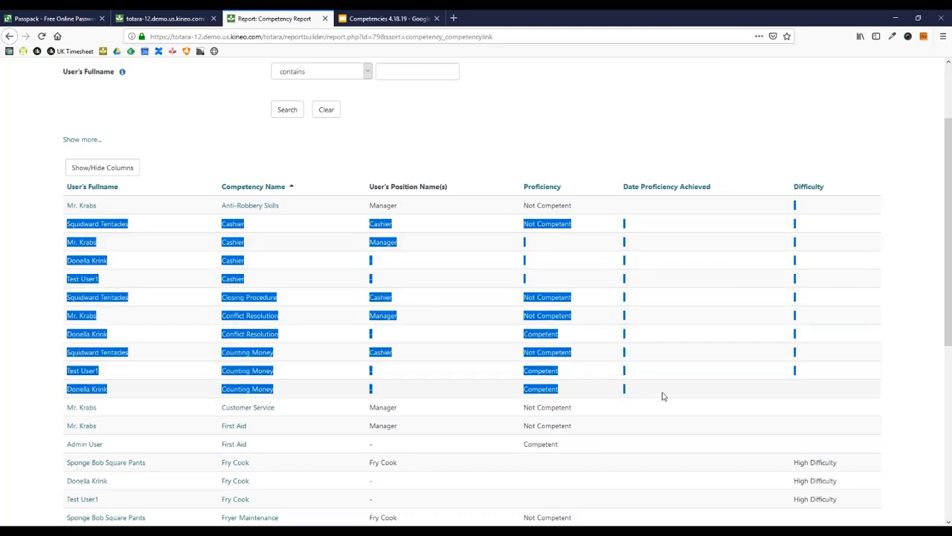
pyautogui.click(645, 341)
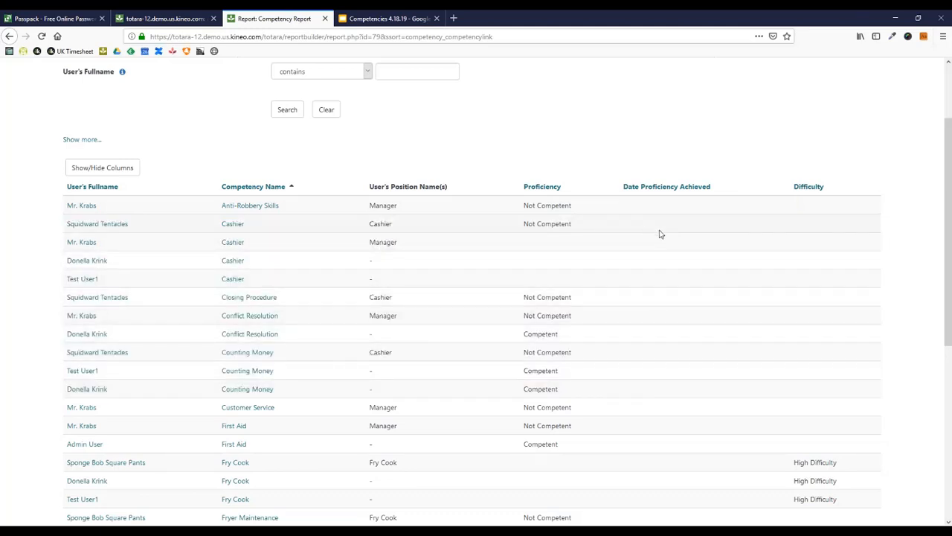
pyautogui.moveTo(791, 187); pyautogui.dragTo(861, 184)
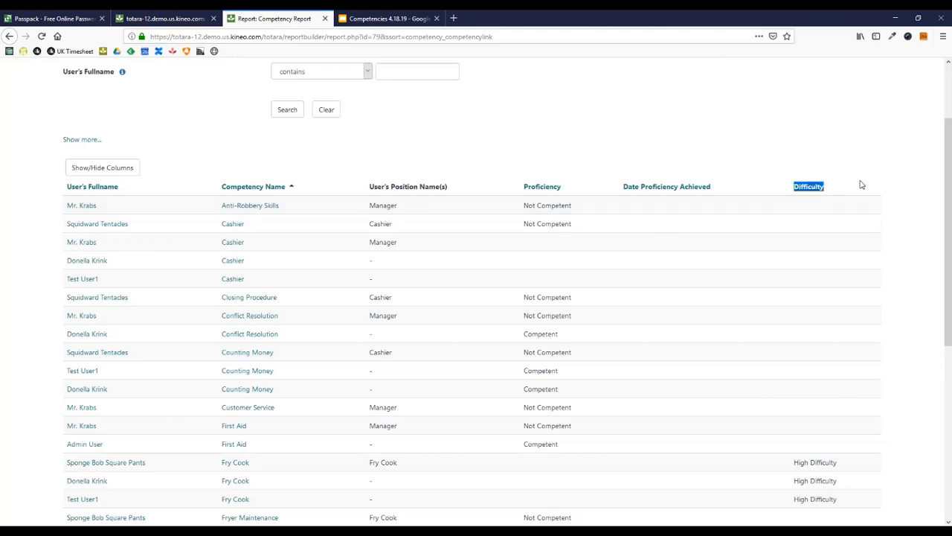
pyautogui.click(861, 185)
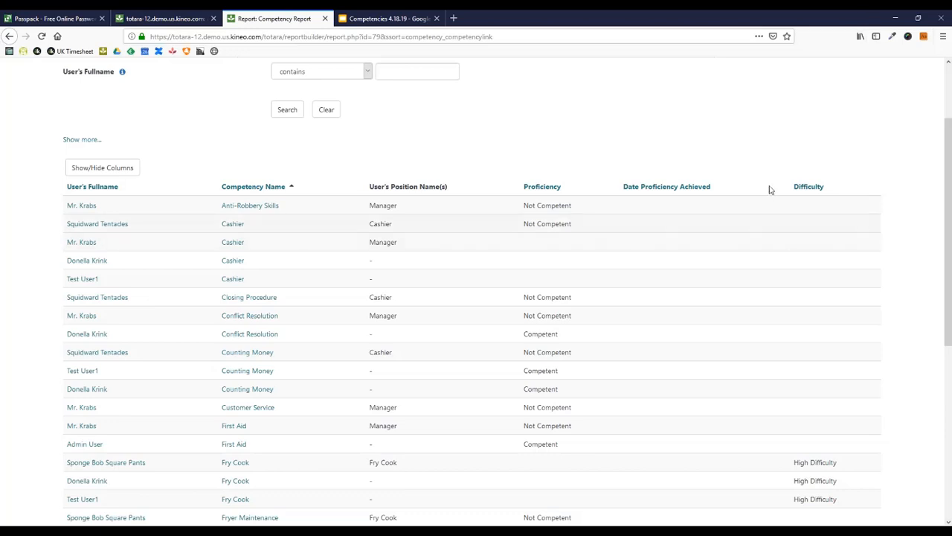
pyautogui.moveTo(770, 186); pyautogui.dragTo(860, 192)
pyautogui.click(843, 188)
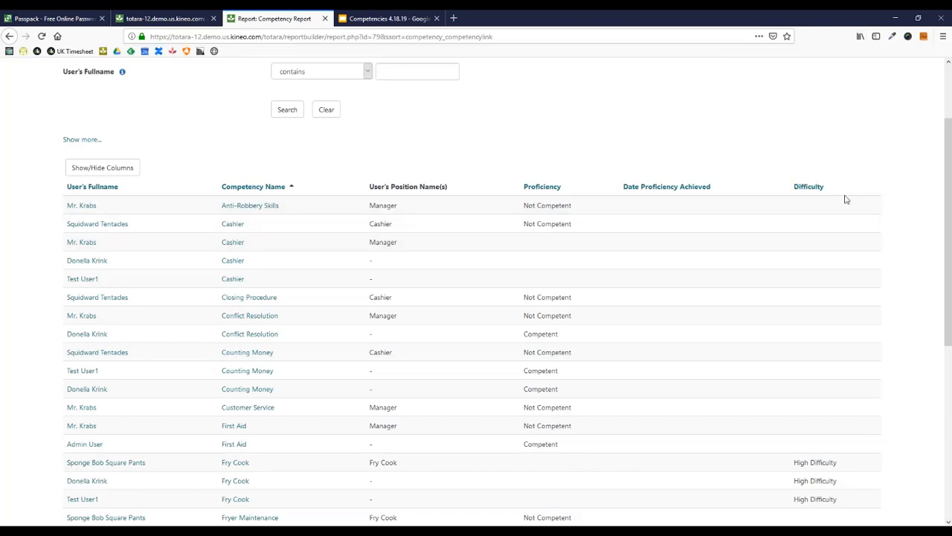
pyautogui.scroll(-3, 834, 208)
pyautogui.scroll(2, 823, 151)
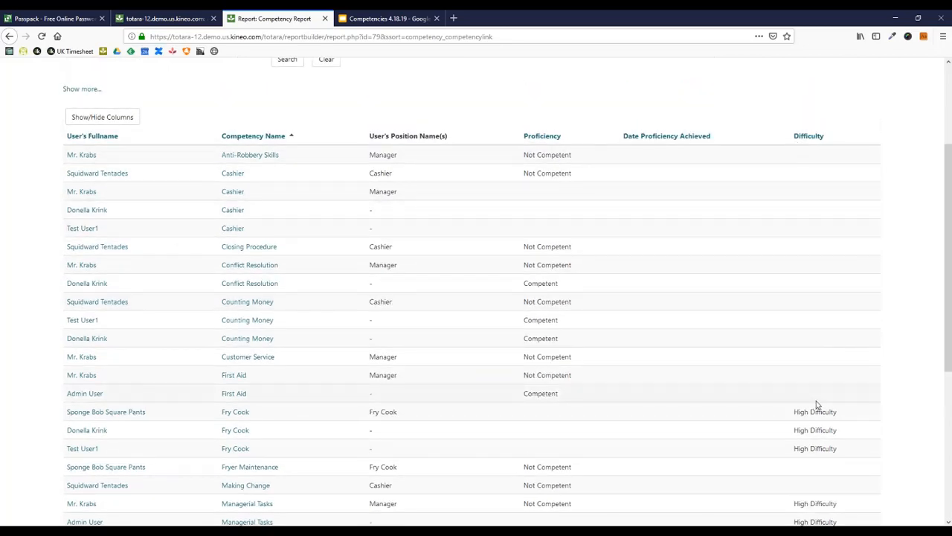
pyautogui.scroll(-5, 819, 402)
pyautogui.scroll(-2, 826, 414)
pyautogui.scroll(9, 829, 415)
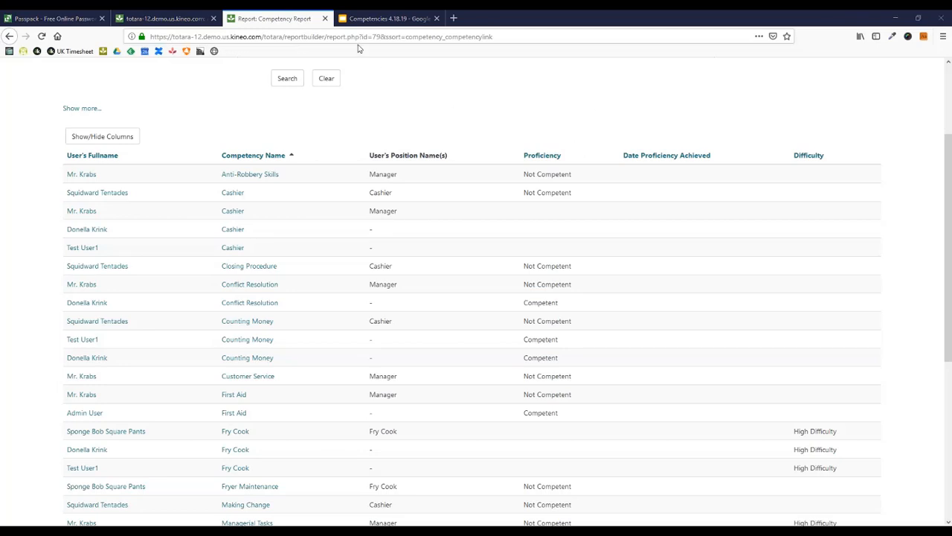
# - Switch to the Competencies presentation in Google Slides and advance from the Benefits slide to the closing "Thank you" slide
pyautogui.click(386, 19)
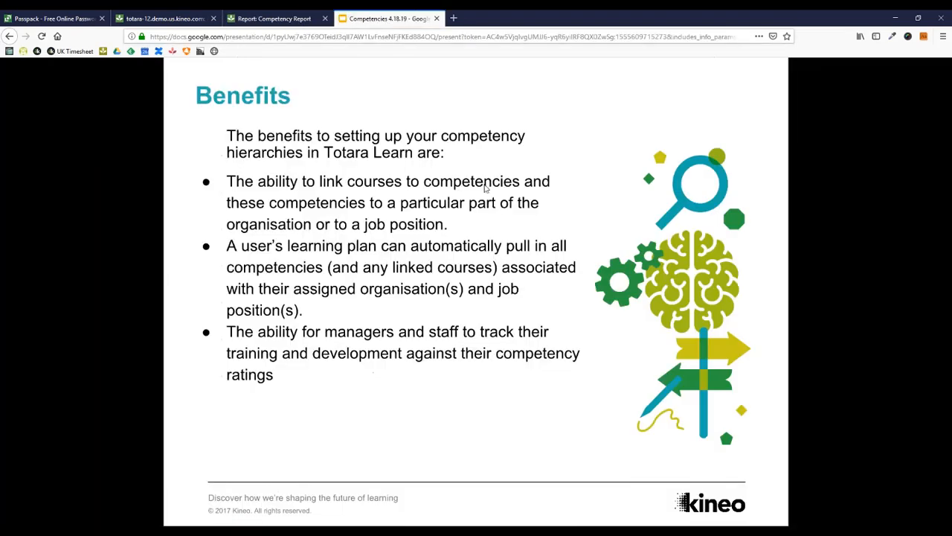
pyautogui.click(497, 207)
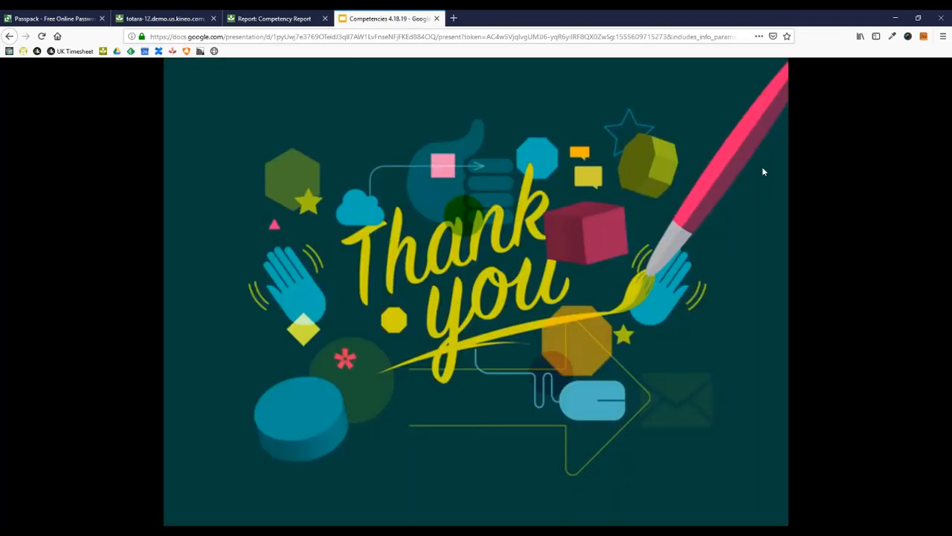